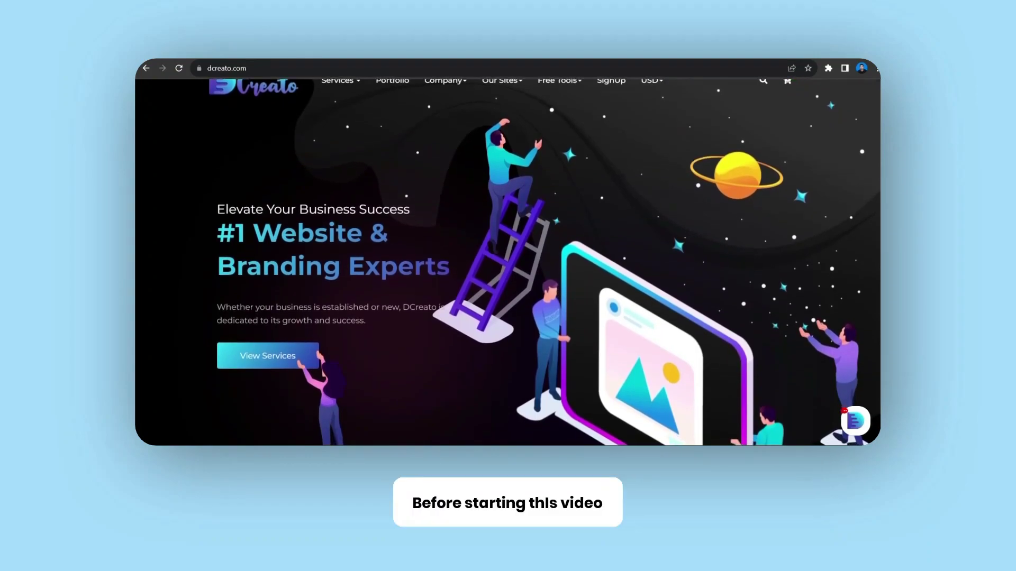
Scroll the dcreato.com homepage past the hero down to the What We Do? section
scroll(508, 262, down, 1)
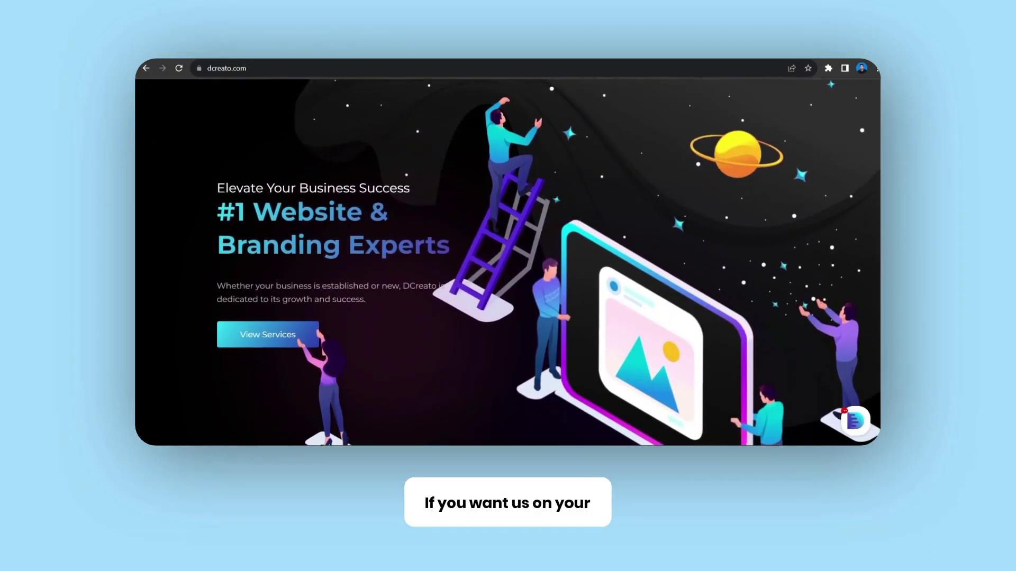
scroll(508, 261, down, 1)
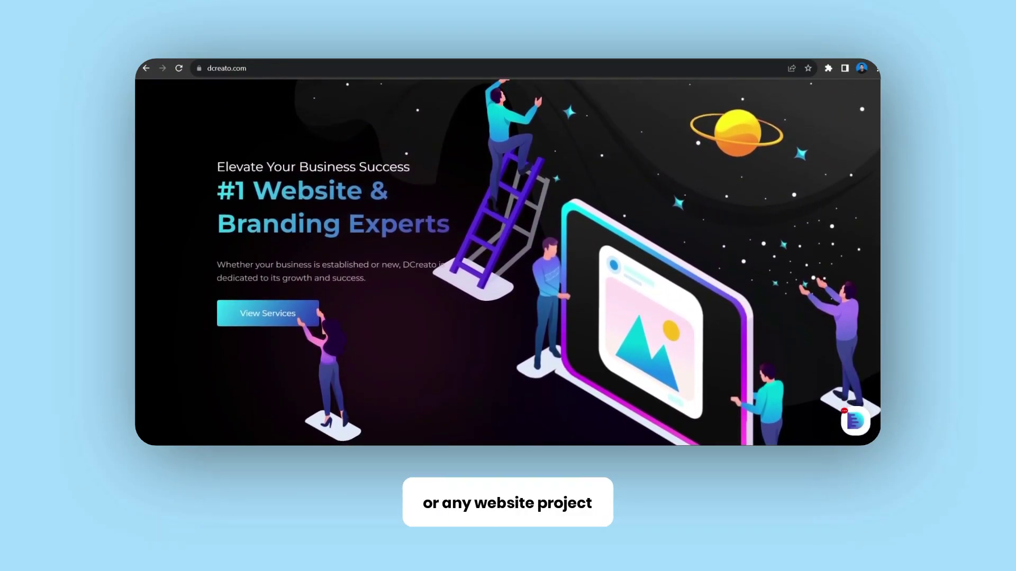
scroll(508, 262, down, 1)
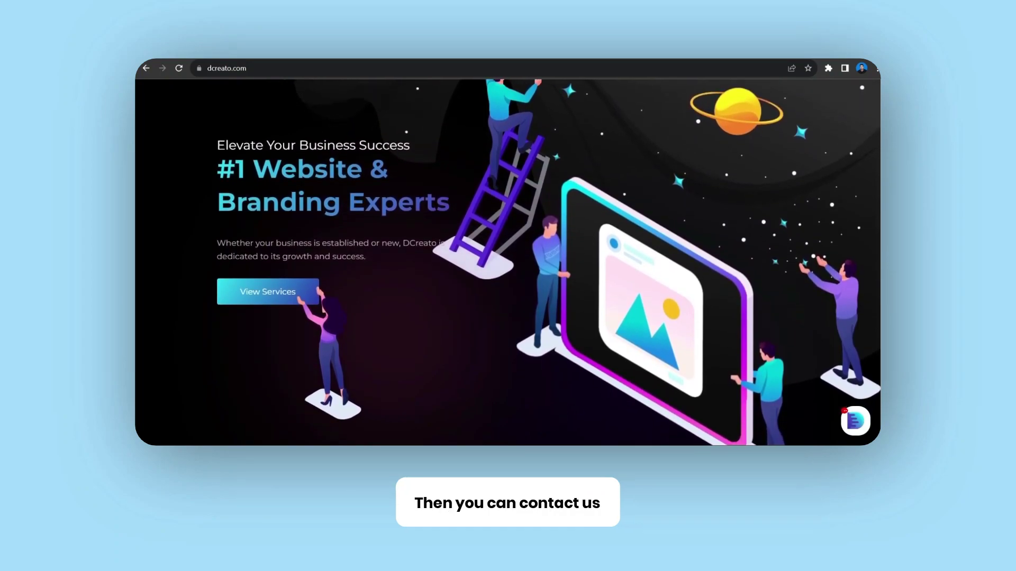
scroll(508, 262, down, 1)
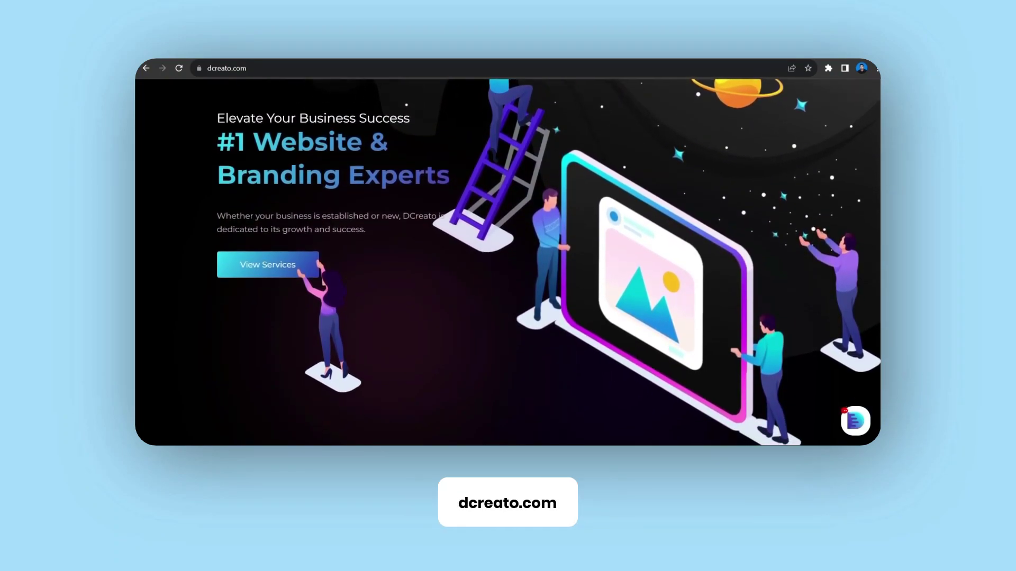
scroll(507, 262, down, 2)
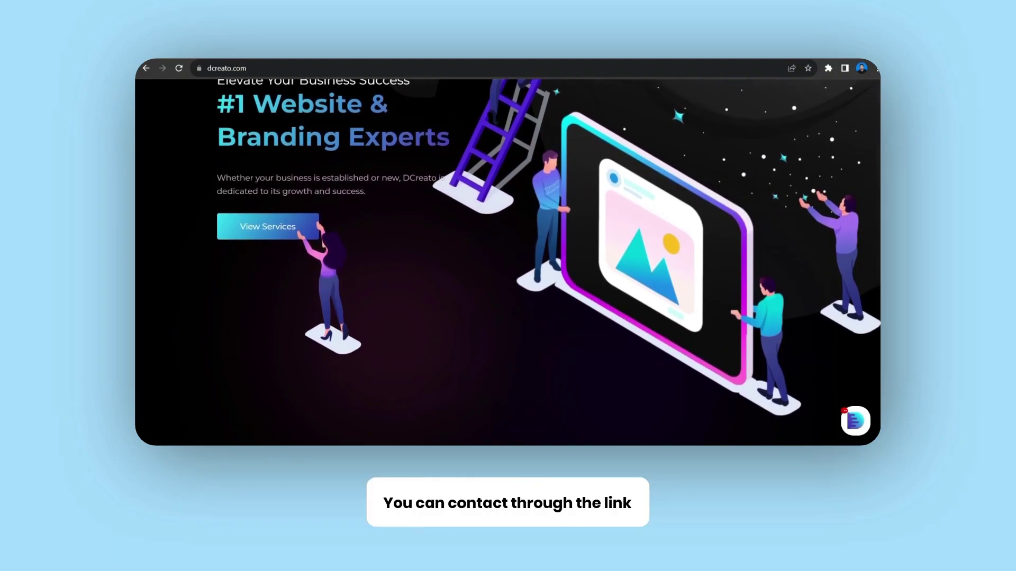
scroll(508, 262, down, 2)
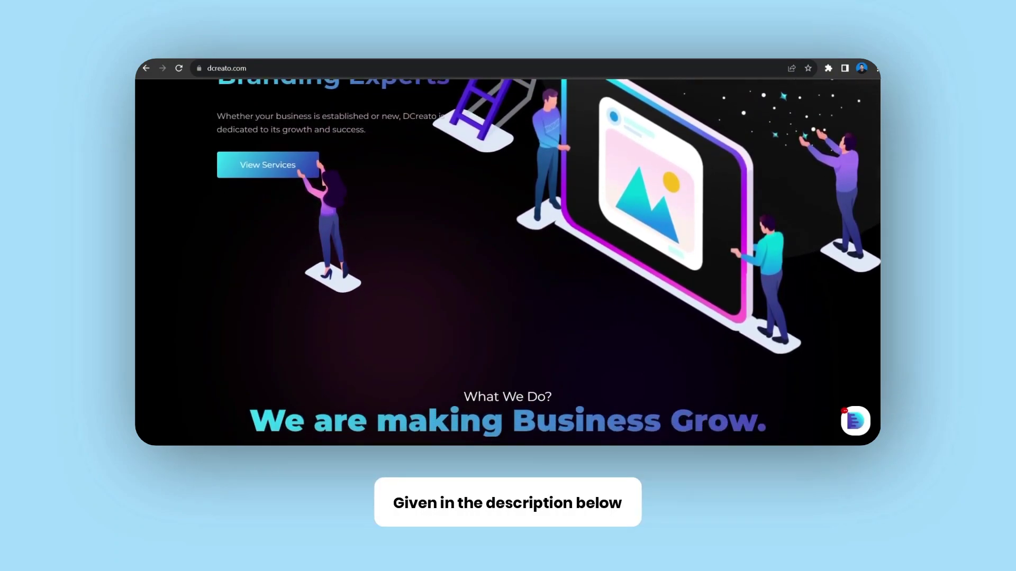
scroll(508, 262, down, 2)
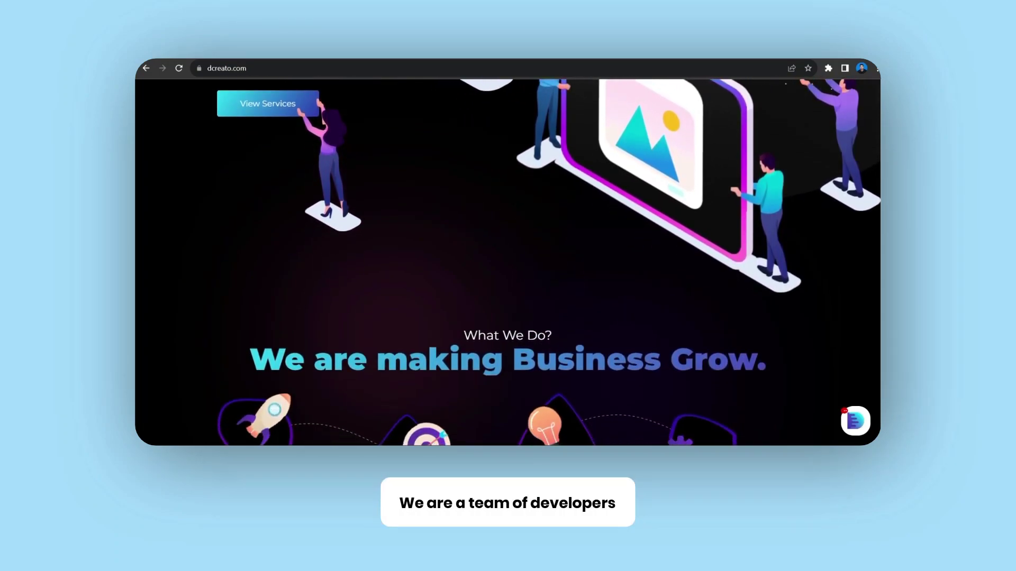
scroll(507, 262, down, 2)
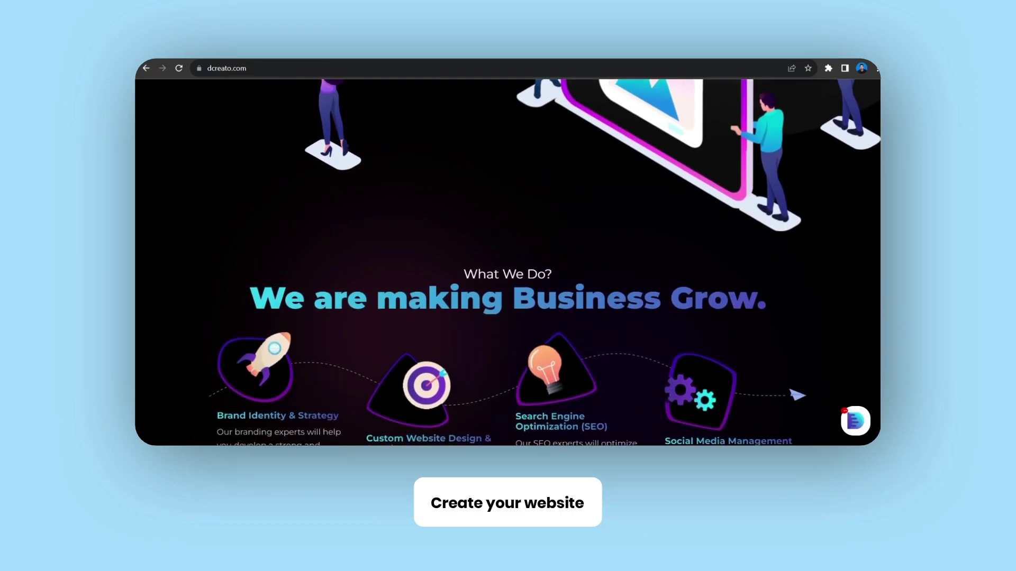
scroll(508, 262, down, 2)
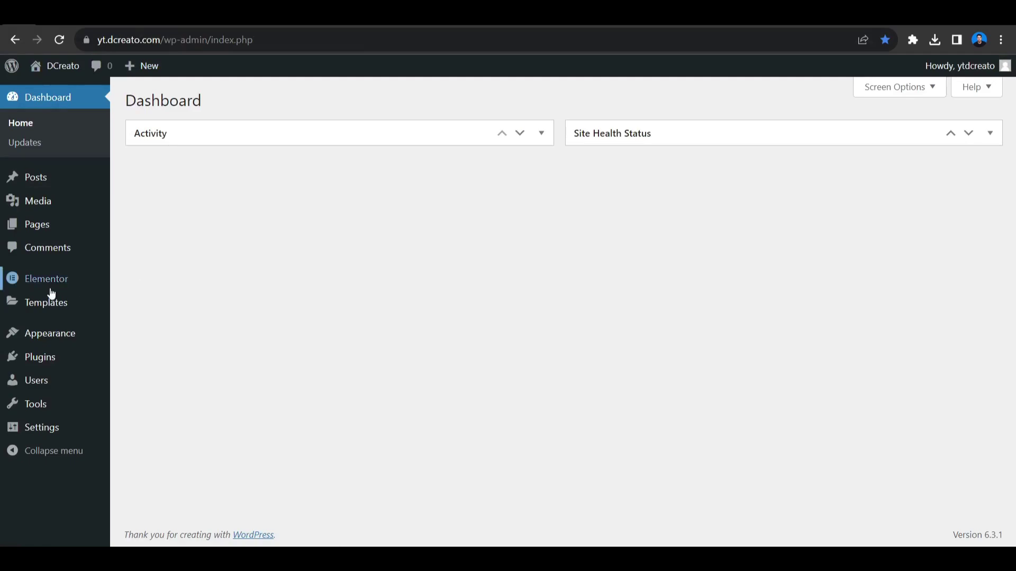
Go to Elementor Settings and bring up the Features experiments list
mouse_move(52, 289)
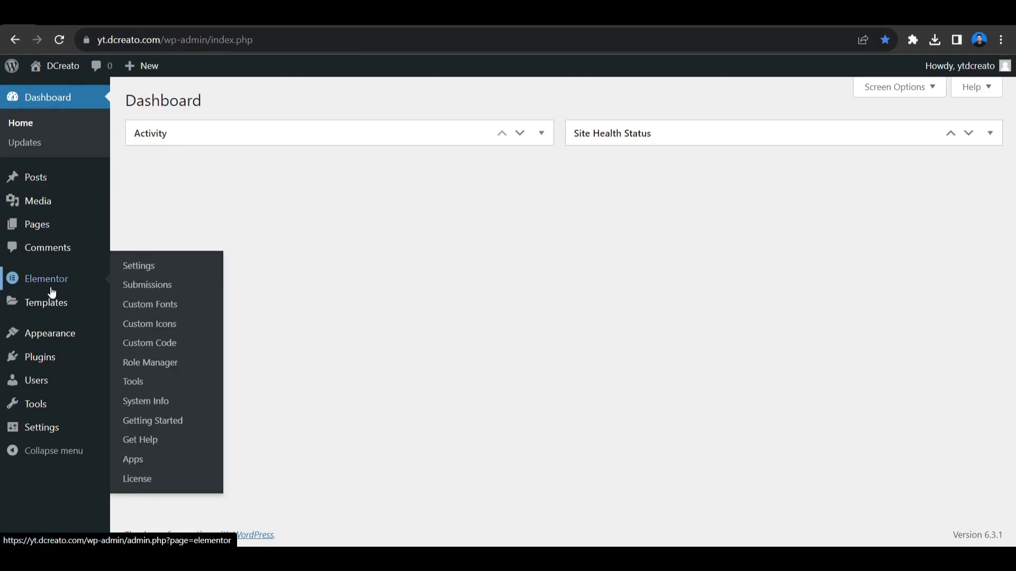
click(136, 265)
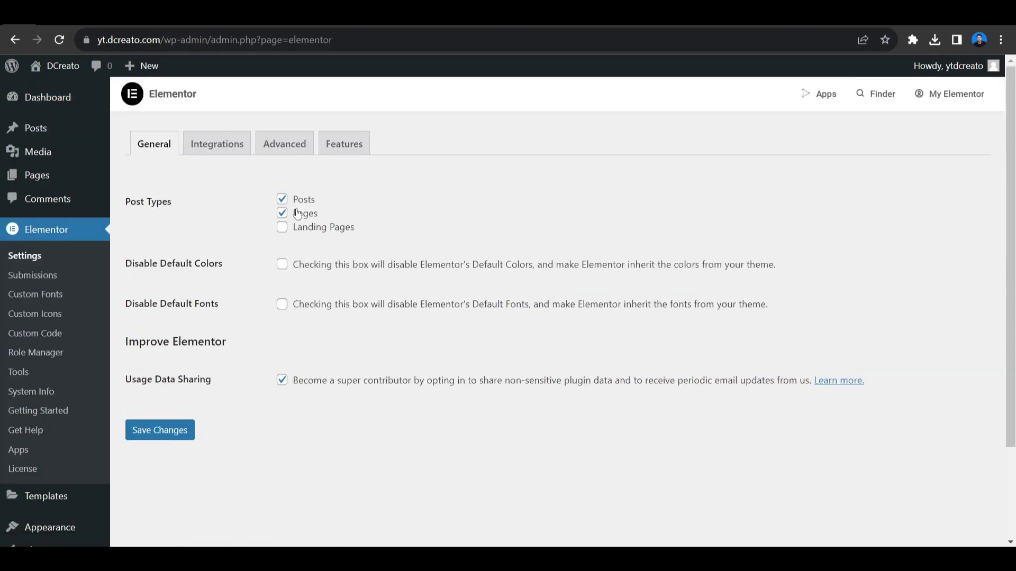
click(355, 150)
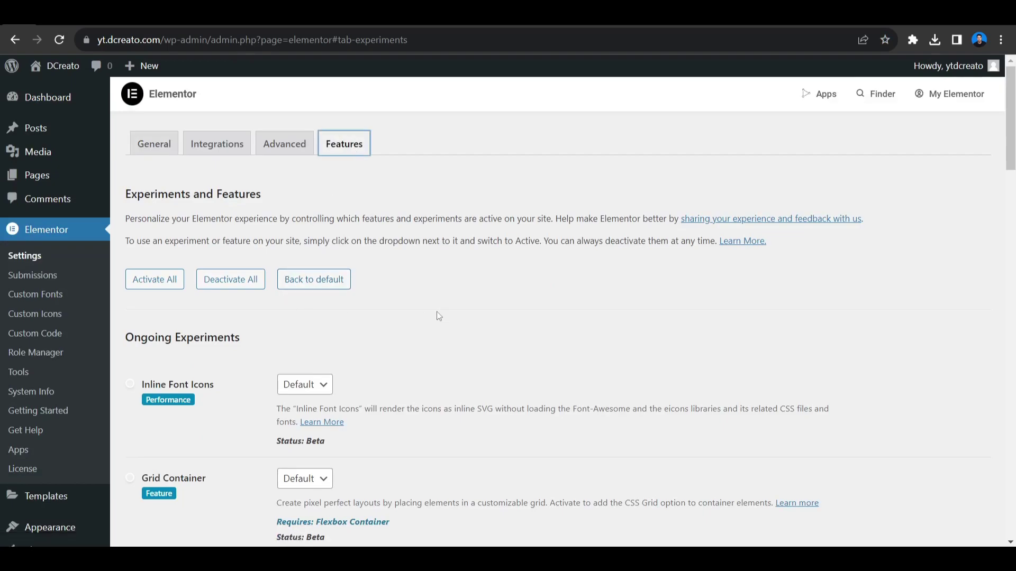
scroll(437, 348, down, 20)
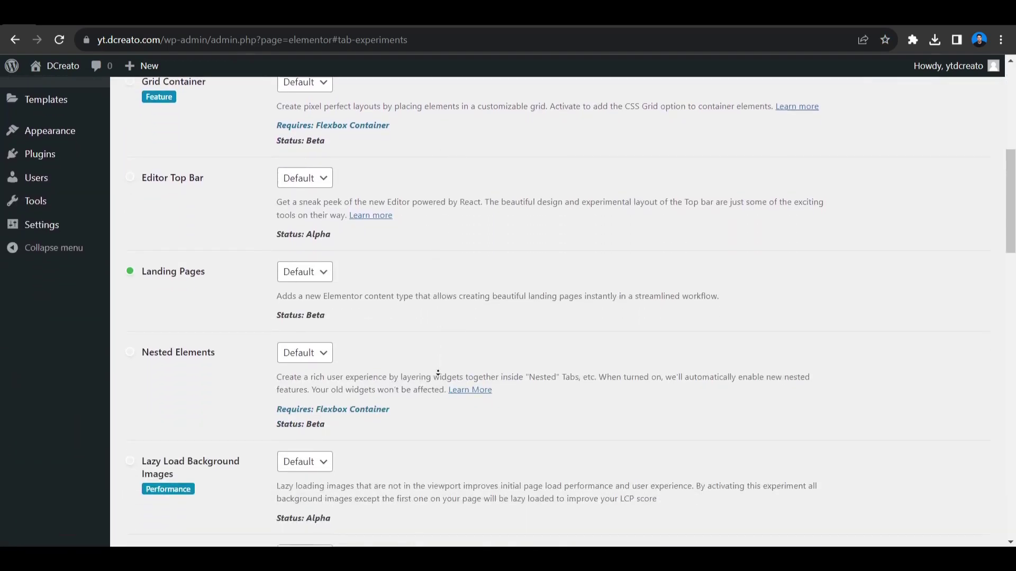
scroll(438, 377, down, 4)
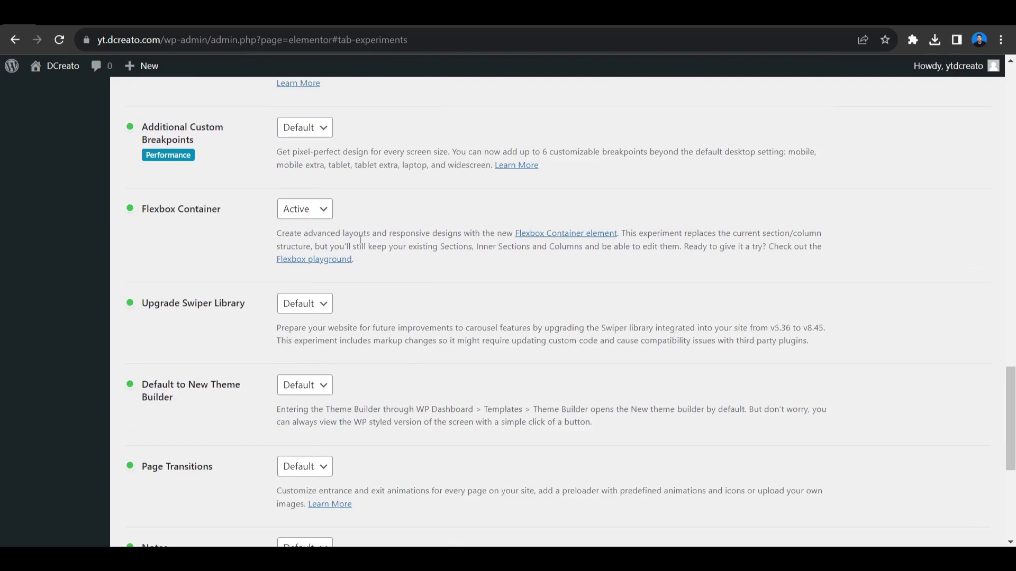
Set the Flexbox Container experiment to Active and save the changes
drag(145, 213, 219, 217)
click(261, 216)
click(305, 209)
click(317, 224)
click(325, 212)
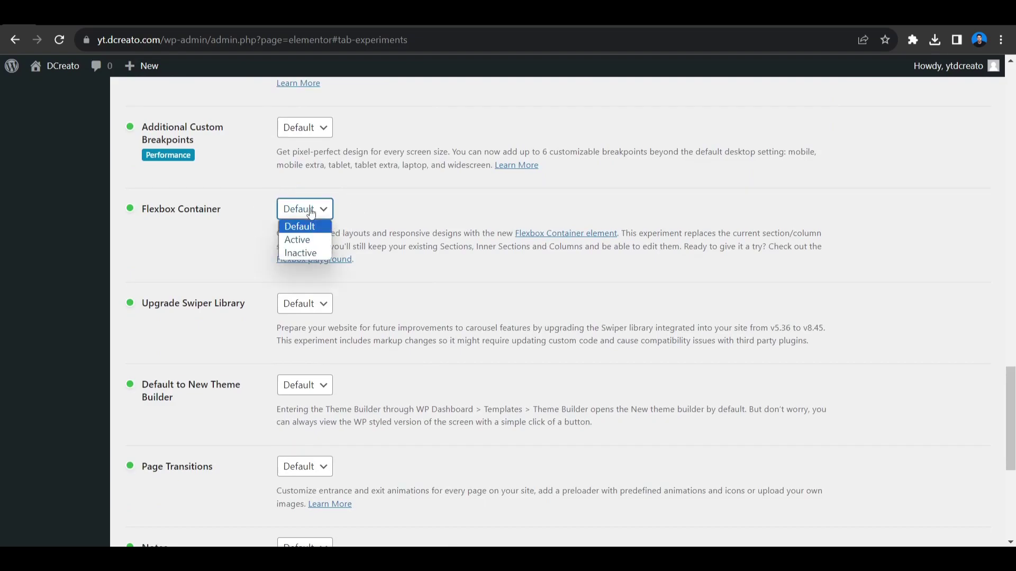
click(310, 241)
scroll(412, 277, down, 6)
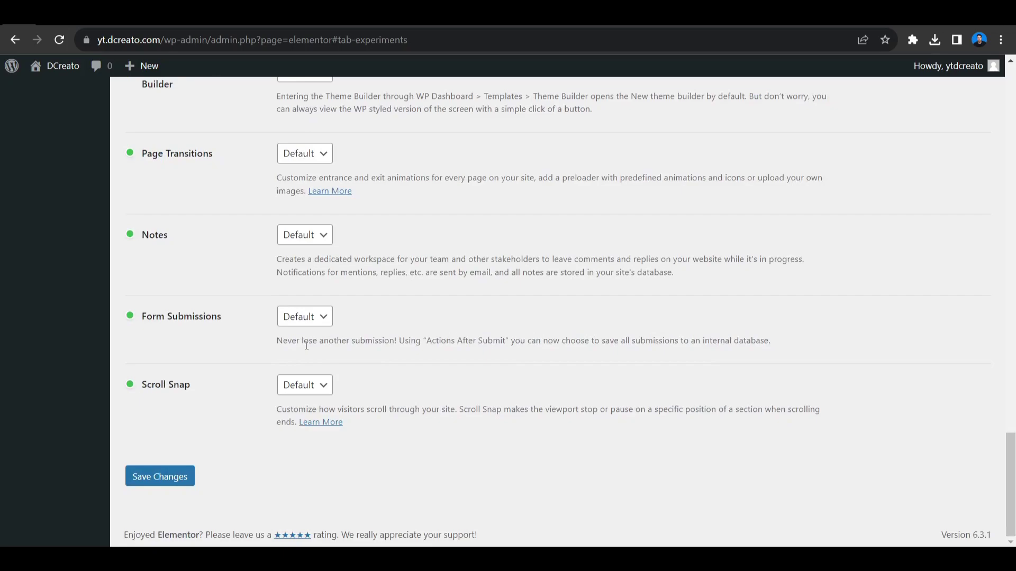
click(170, 479)
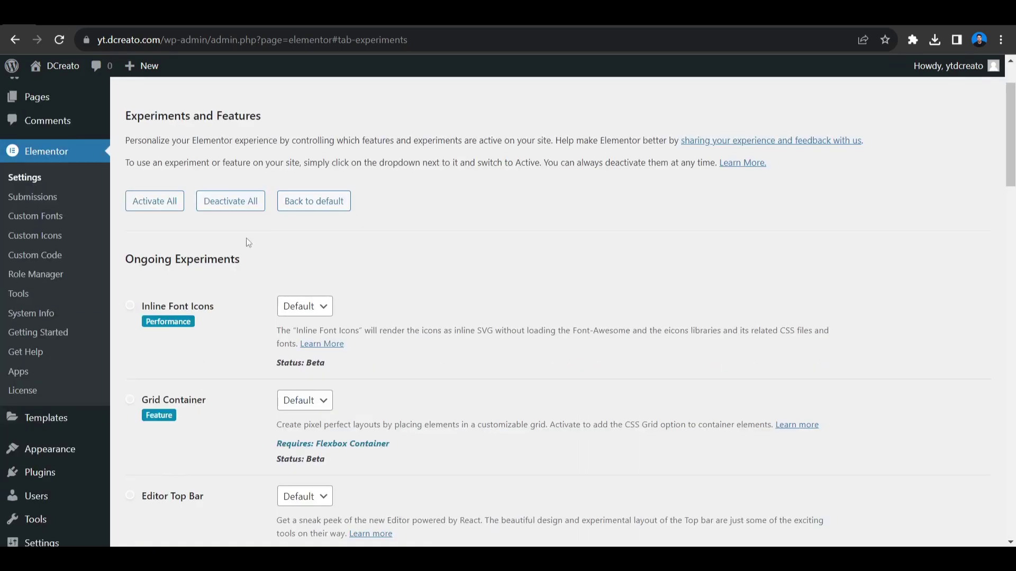
scroll(248, 242, up, 2)
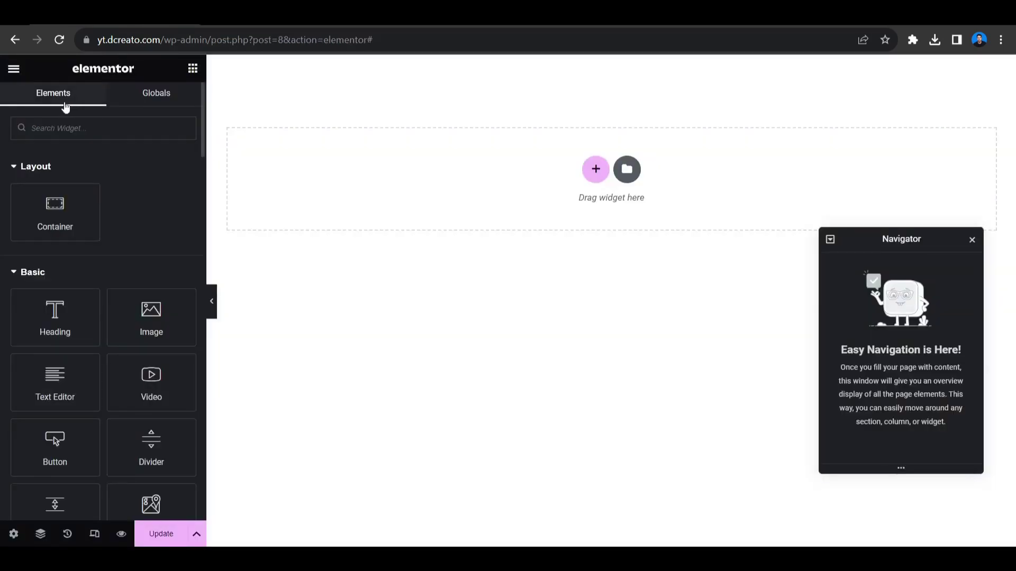
Reload the editor and drag a new Container onto the empty page
click(59, 41)
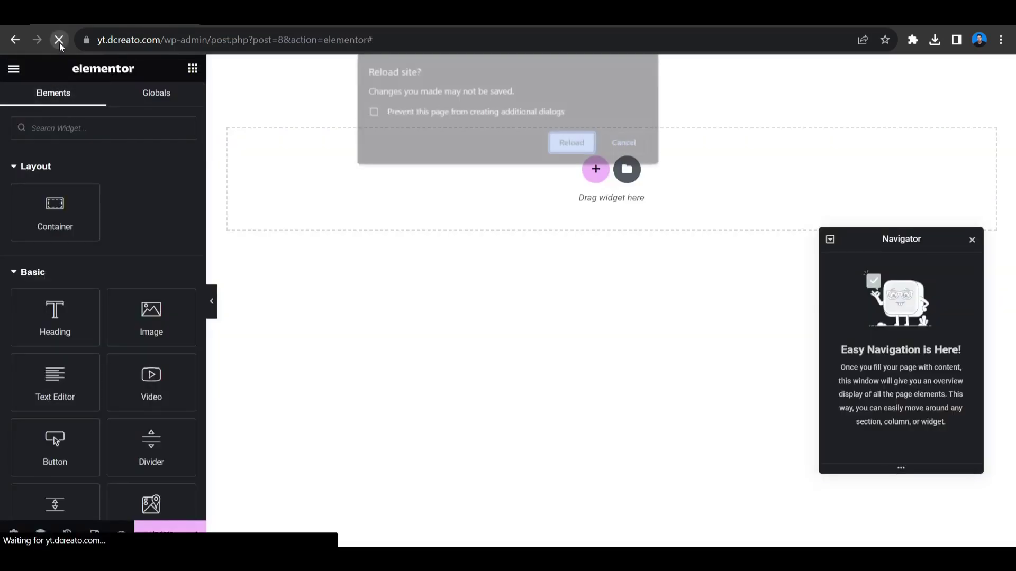
click(555, 149)
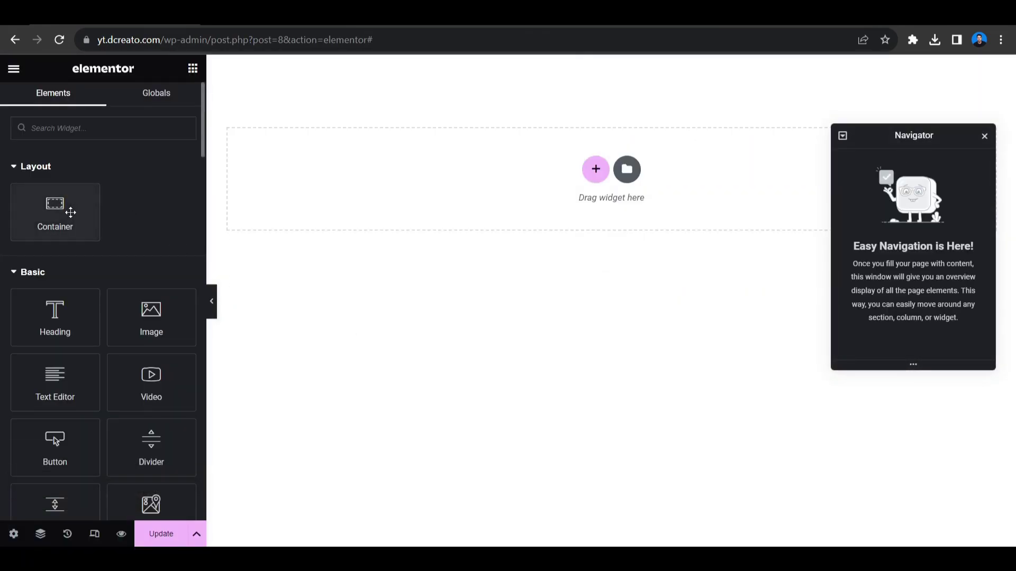
drag(69, 212, 584, 157)
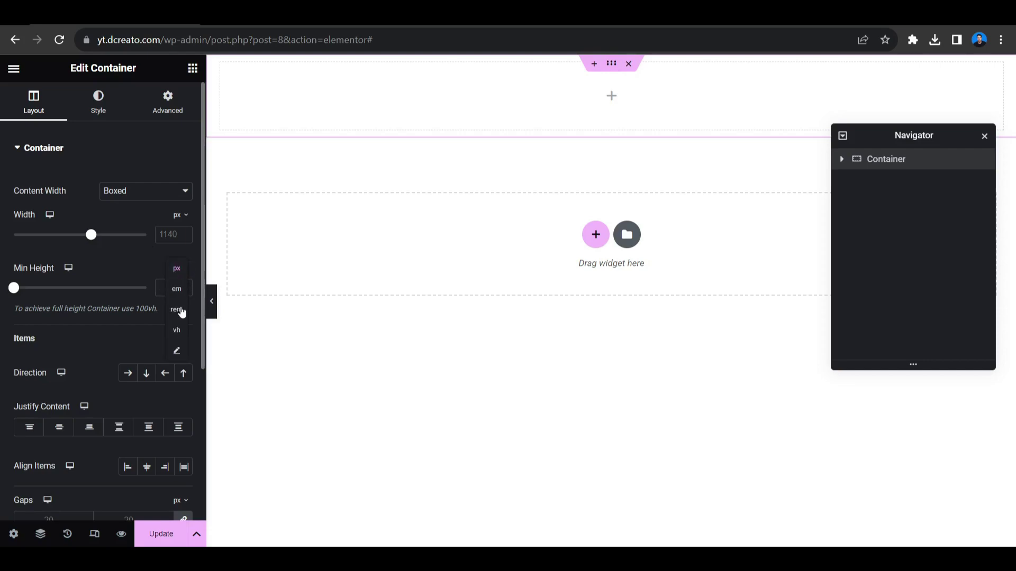
Give the container a 100vh minimum height and the red marble background image
click(180, 327)
text(100)
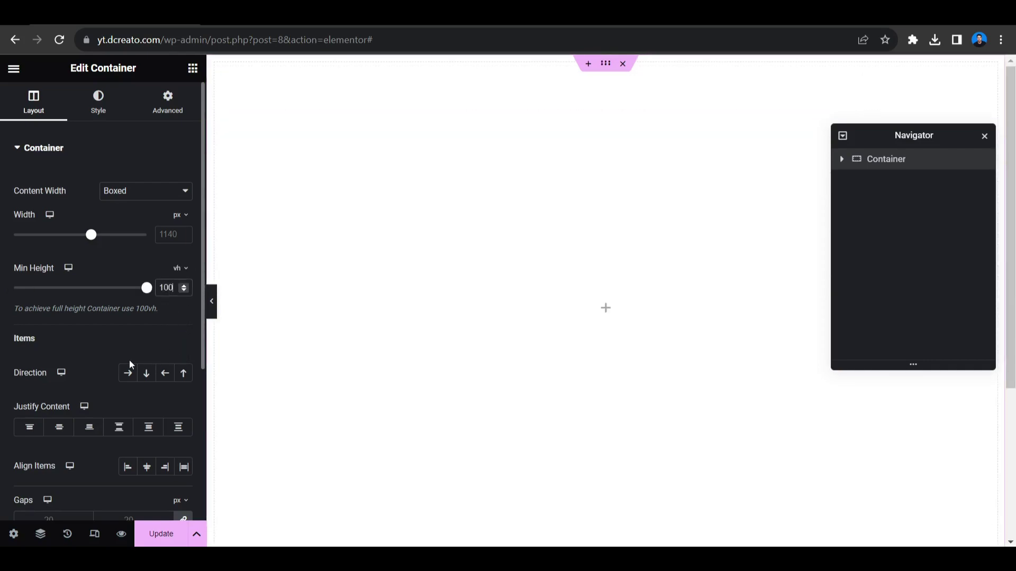
click(103, 112)
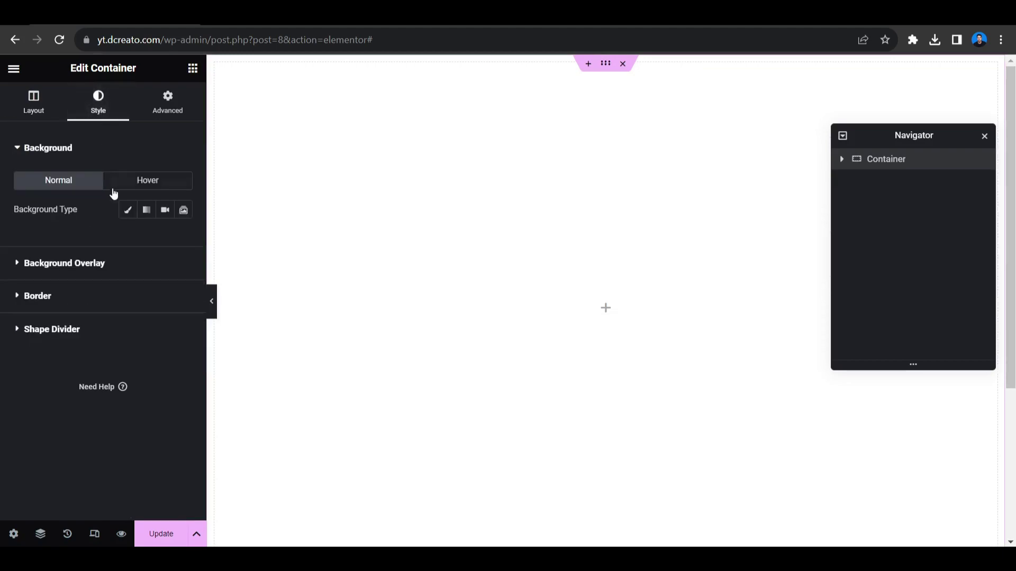
click(122, 214)
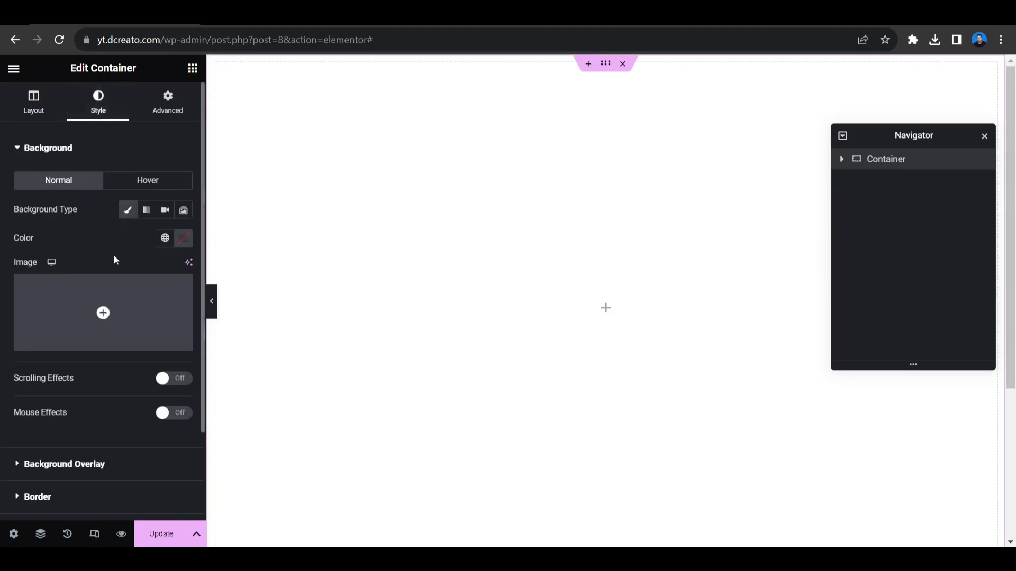
click(118, 313)
click(316, 221)
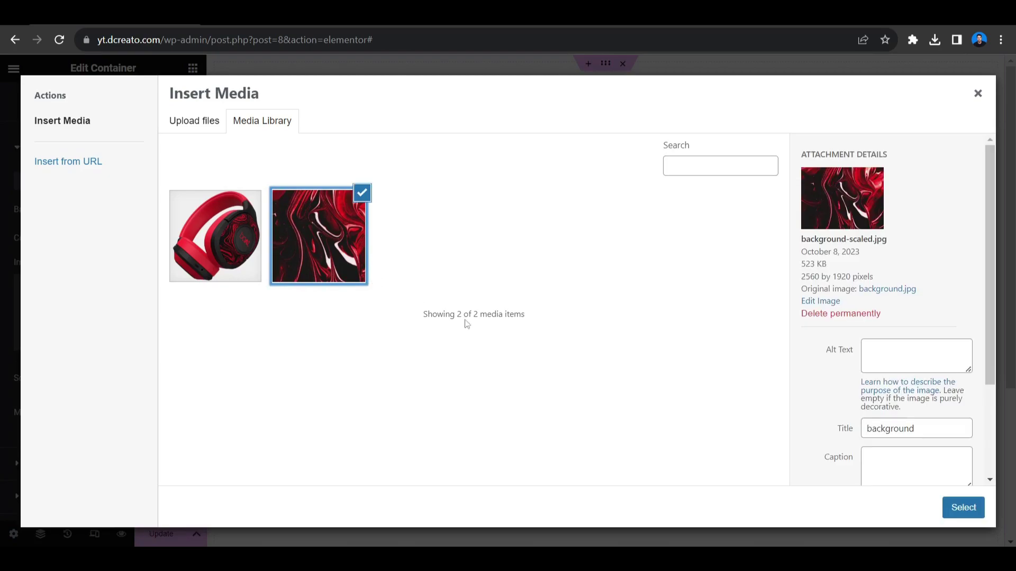
click(962, 511)
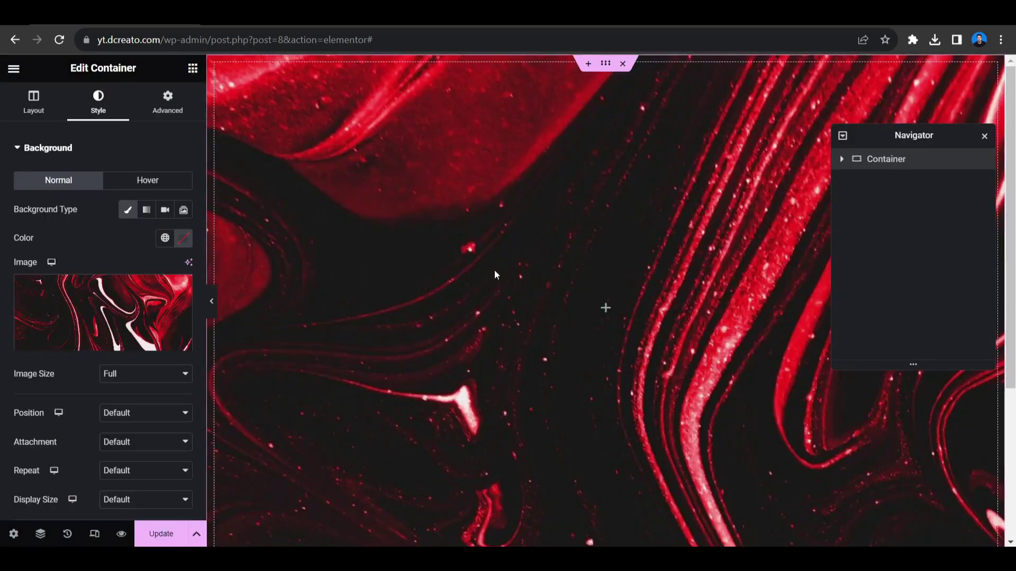
Set the background to Cover, No-repeat and Center Center position
click(158, 499)
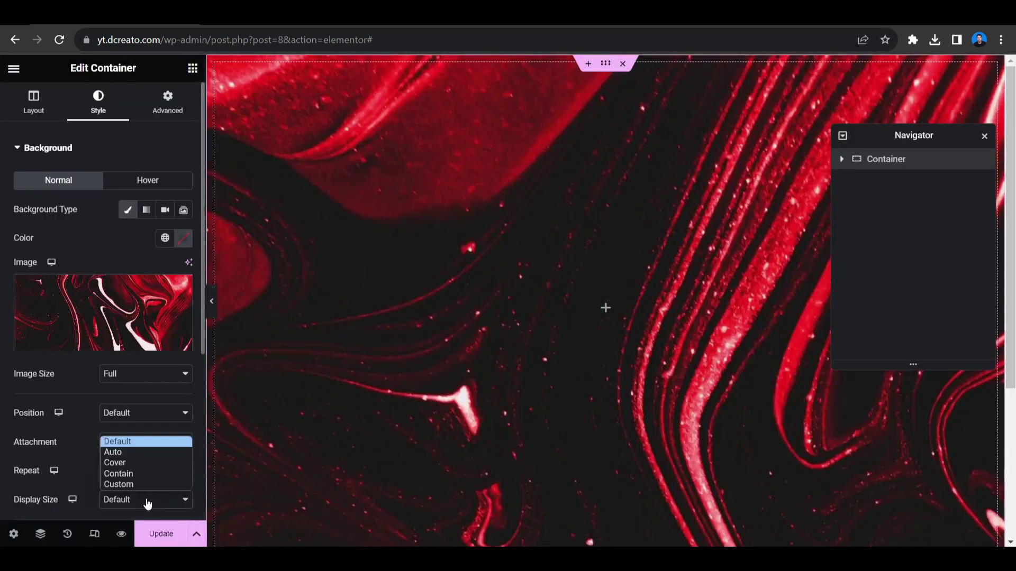
click(143, 464)
click(142, 471)
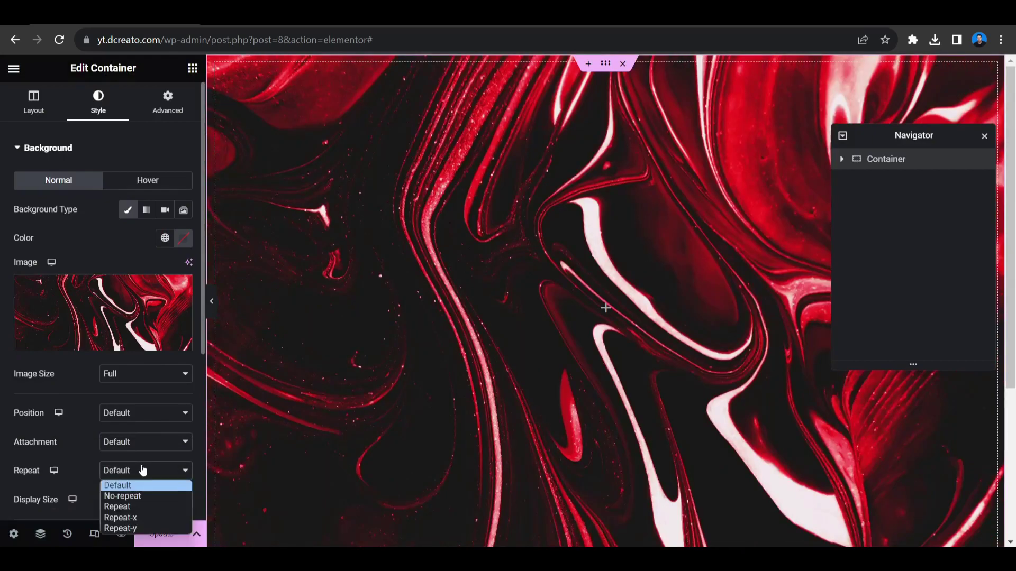
click(146, 497)
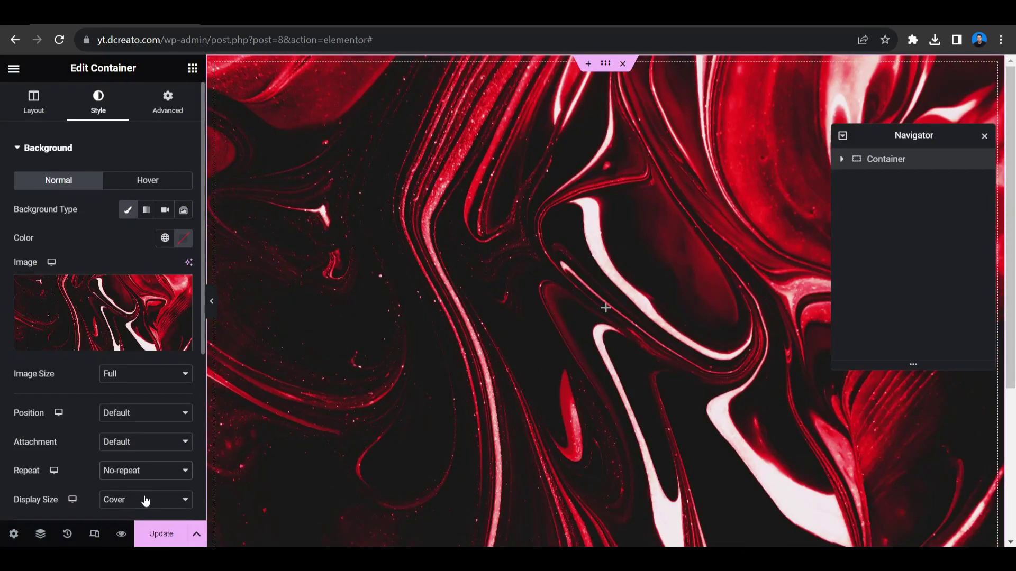
click(143, 415)
click(140, 439)
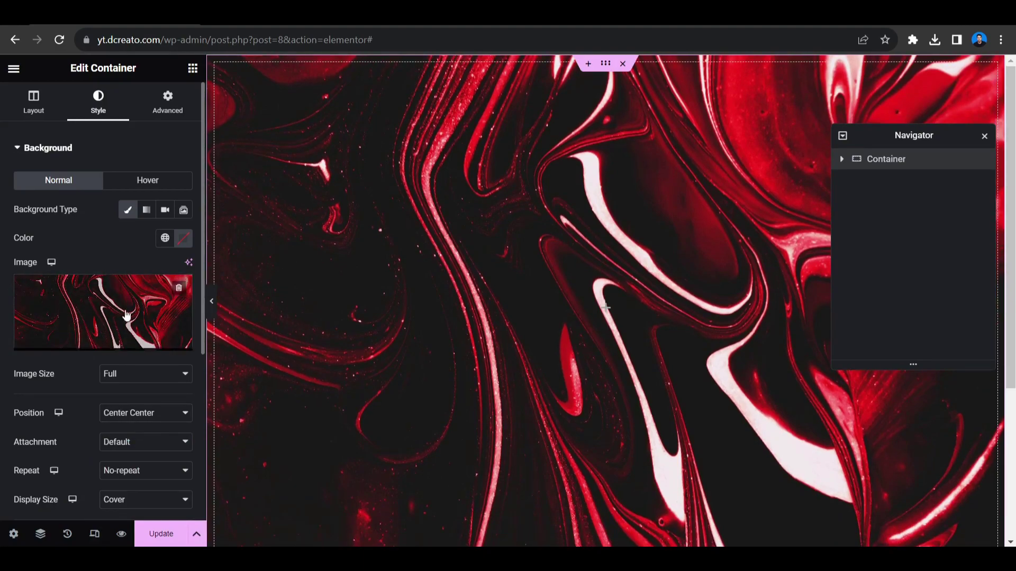
Centre the container's content and set its width to 700
click(34, 101)
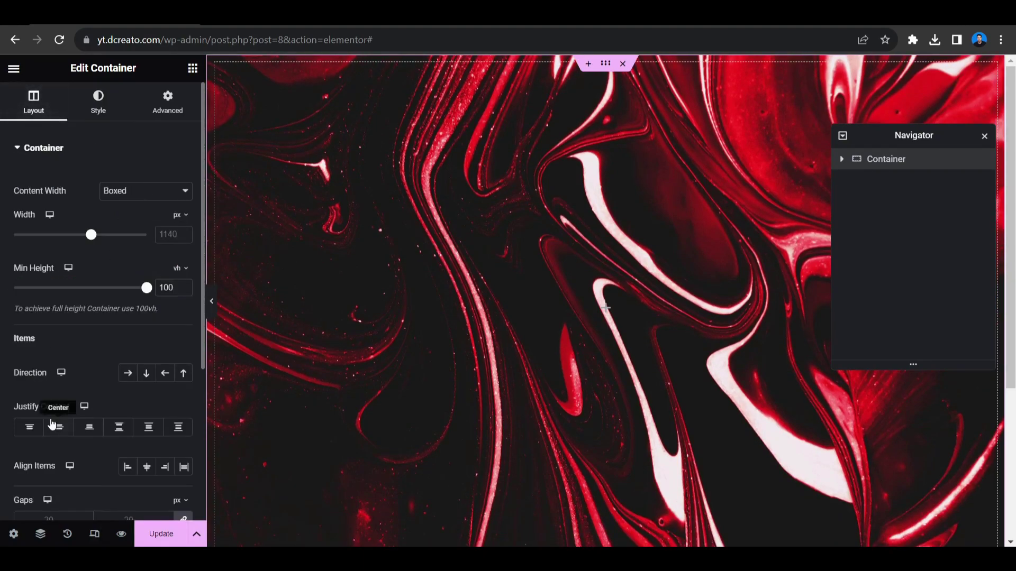
click(58, 429)
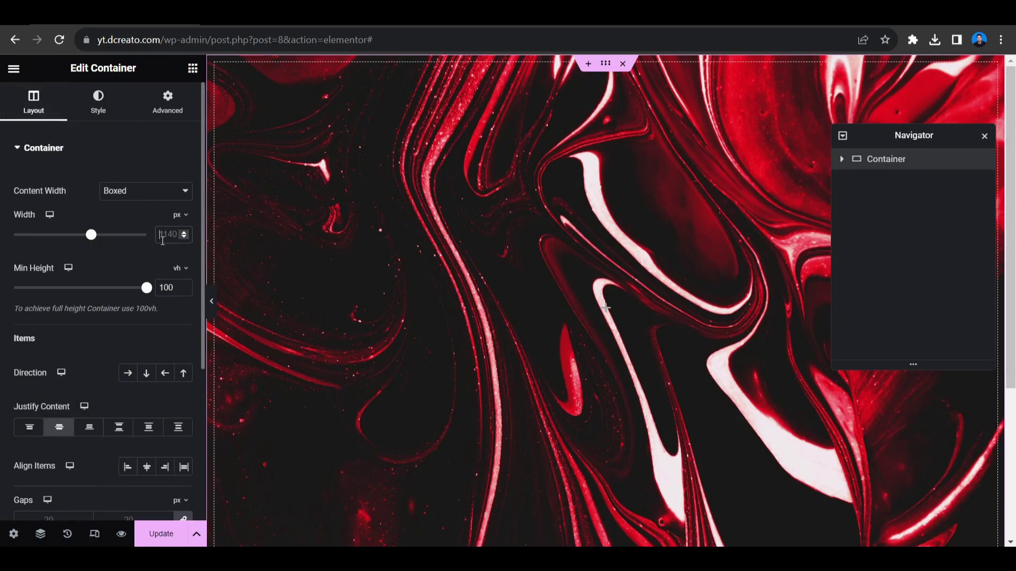
text(700)
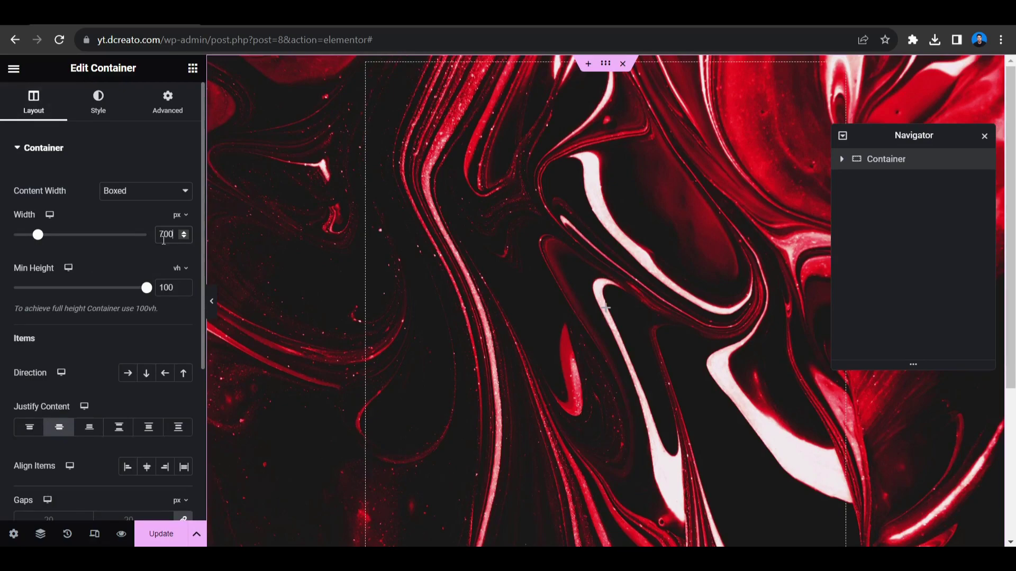
Nest an inner container with two duplicated child containers arranged in a row
click(607, 312)
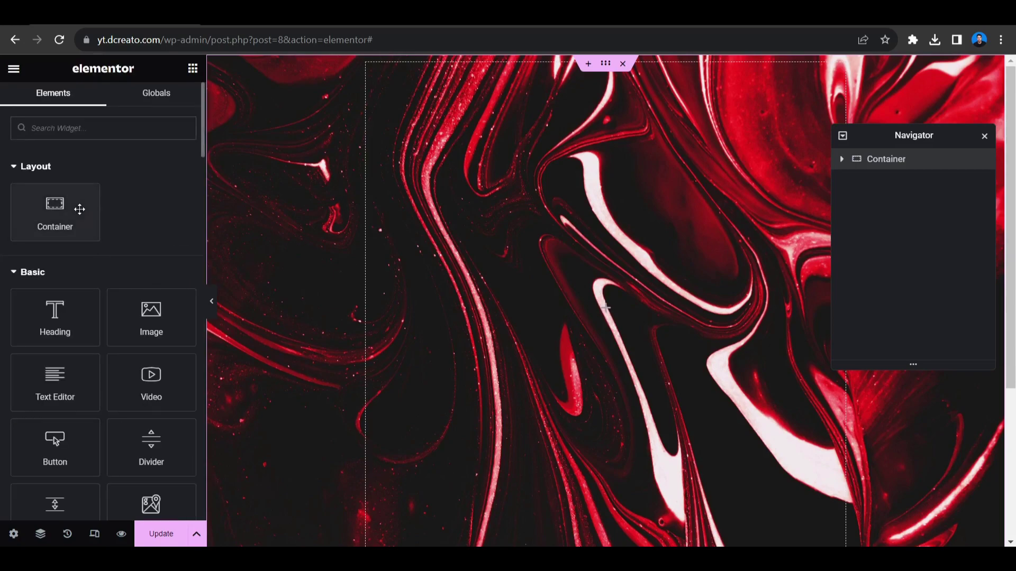
drag(81, 207, 682, 271)
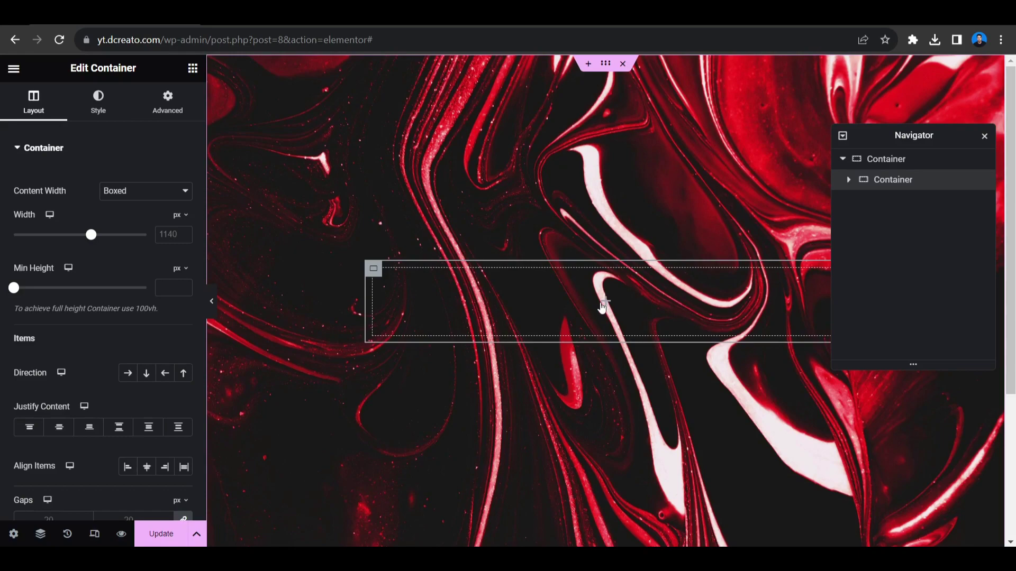
click(193, 68)
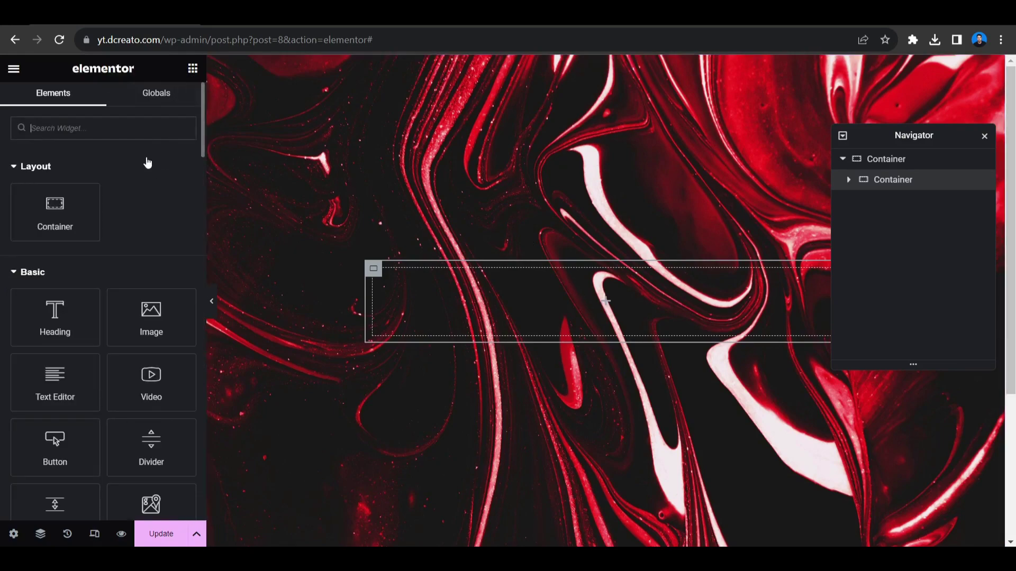
drag(55, 210, 528, 292)
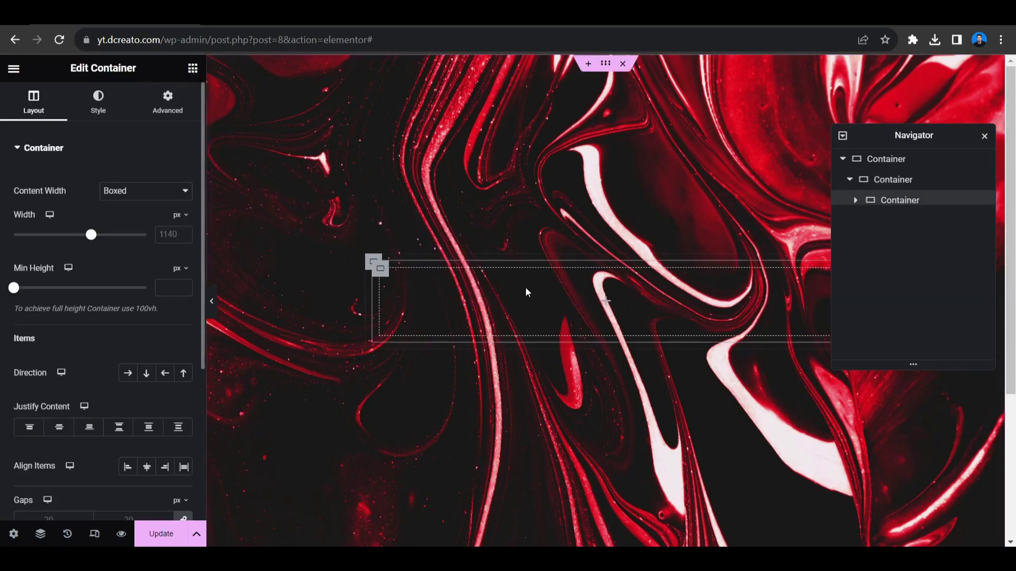
right_click(881, 203)
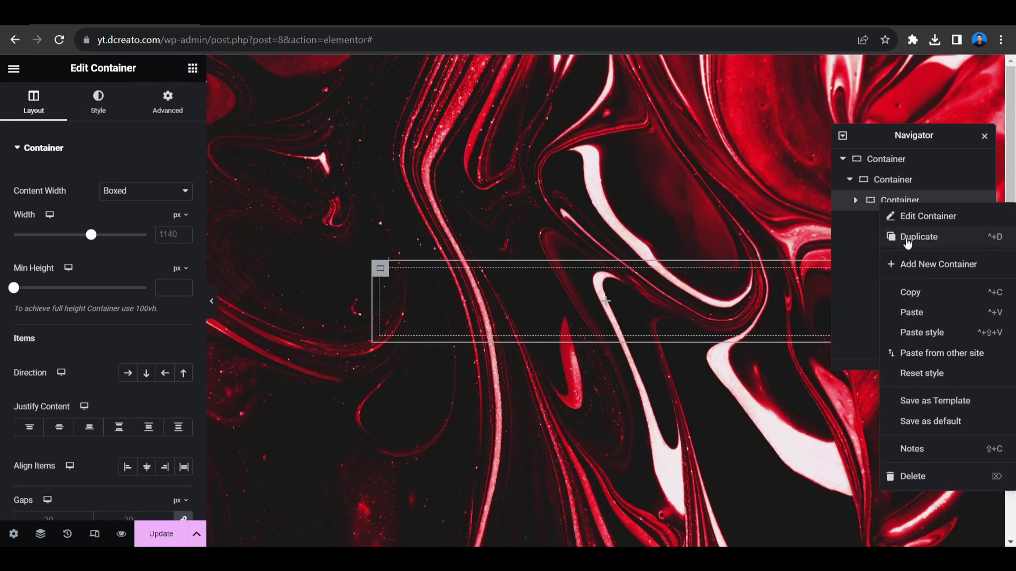
click(908, 243)
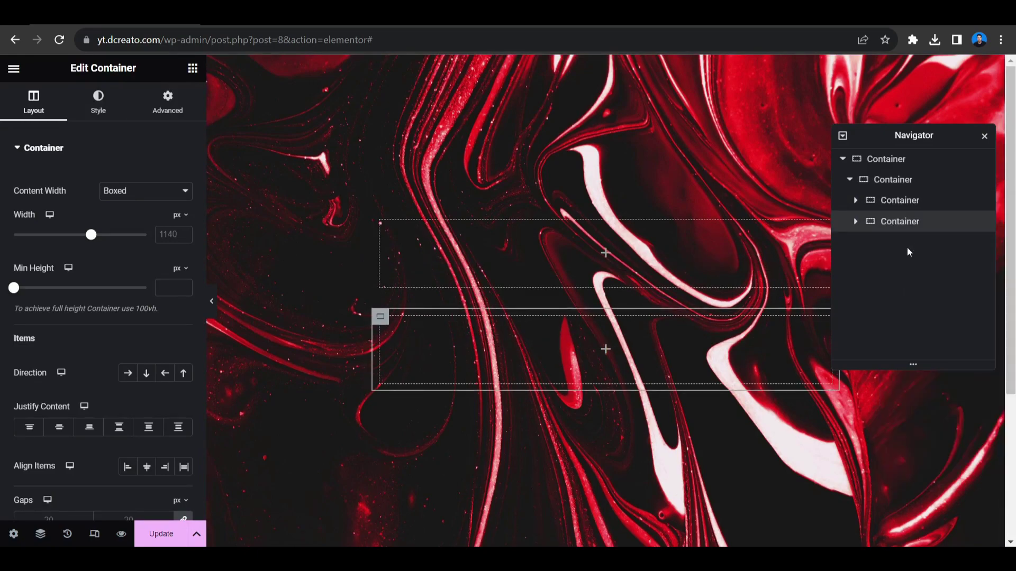
click(897, 344)
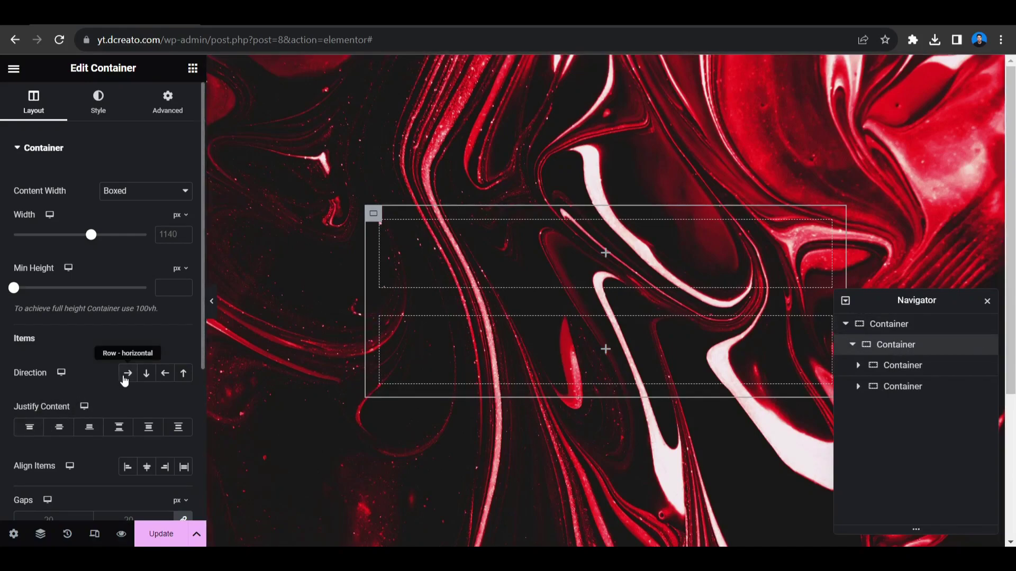
click(126, 377)
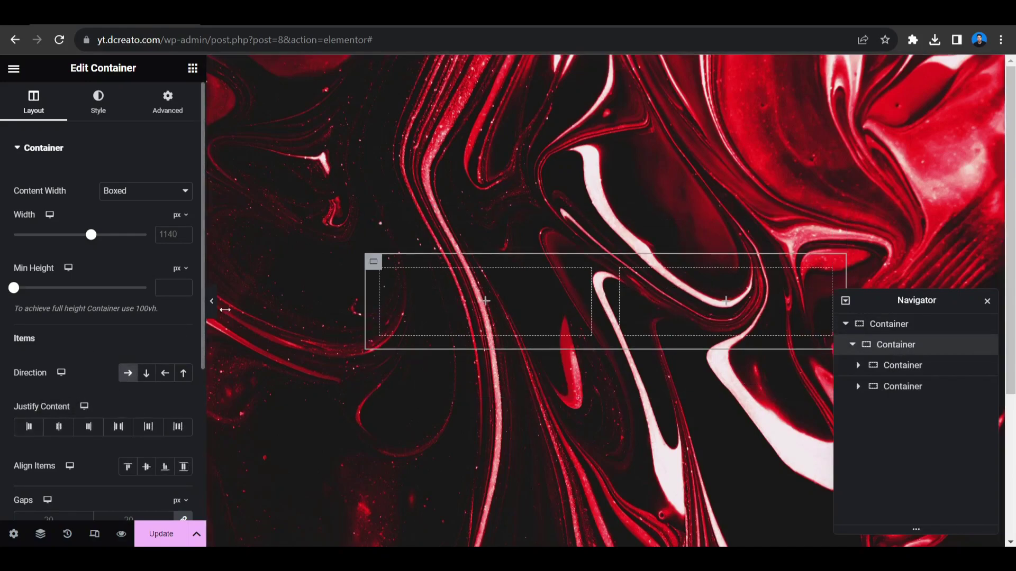
click(482, 303)
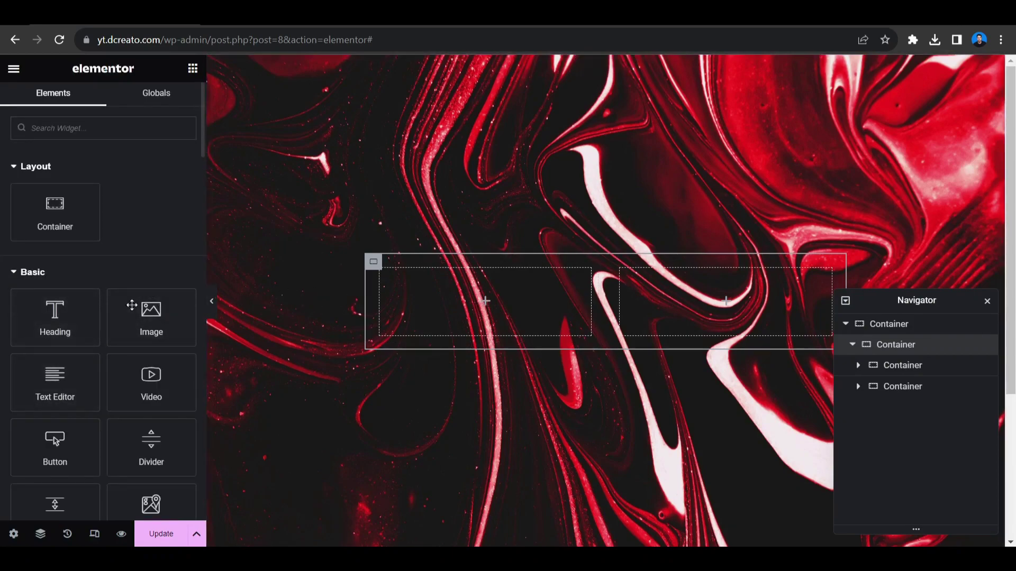
Fill the columns with the Rockerz 550 heading, description, Buy Now button and headphone image
drag(58, 323, 487, 287)
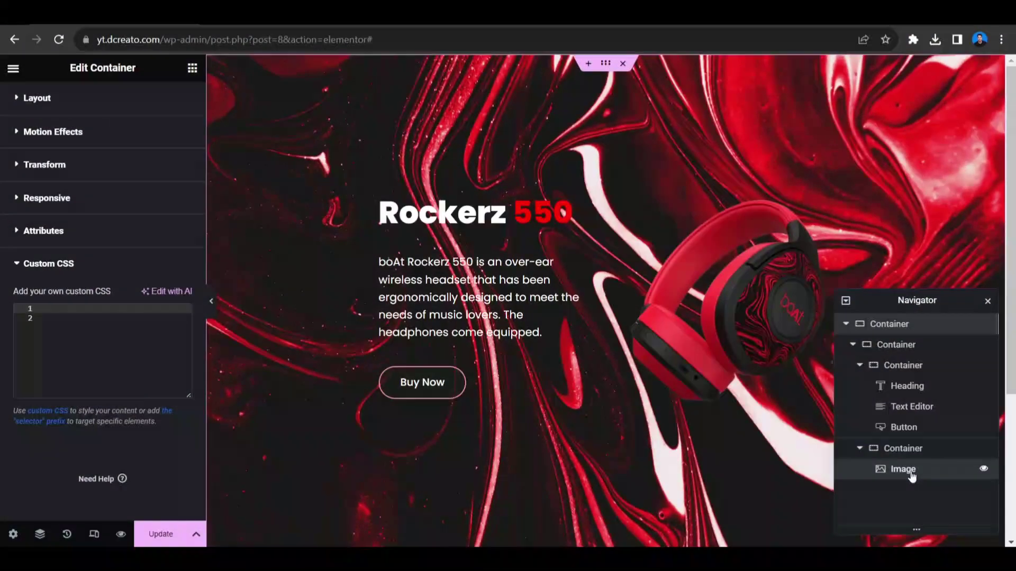
click(907, 471)
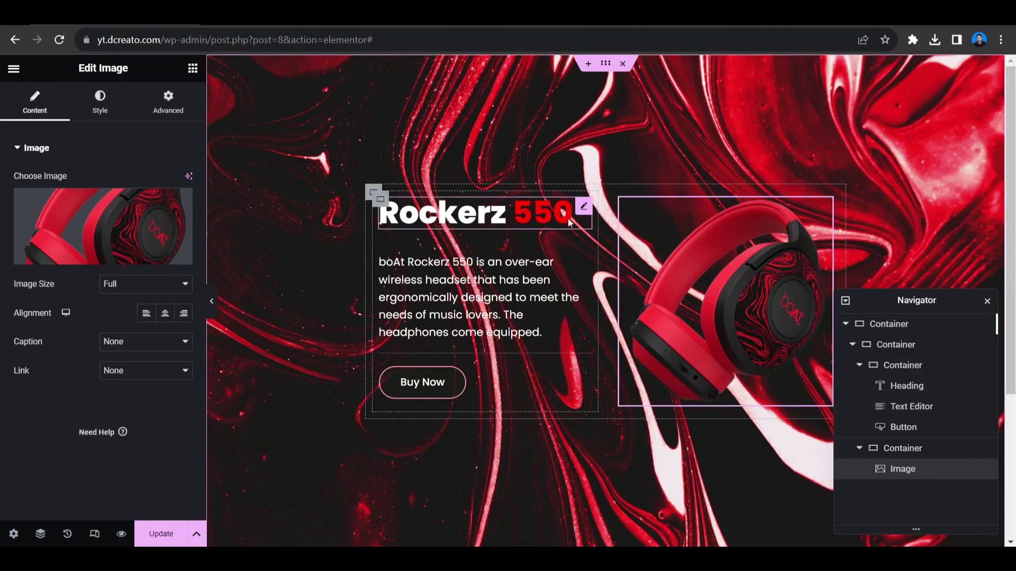
click(584, 210)
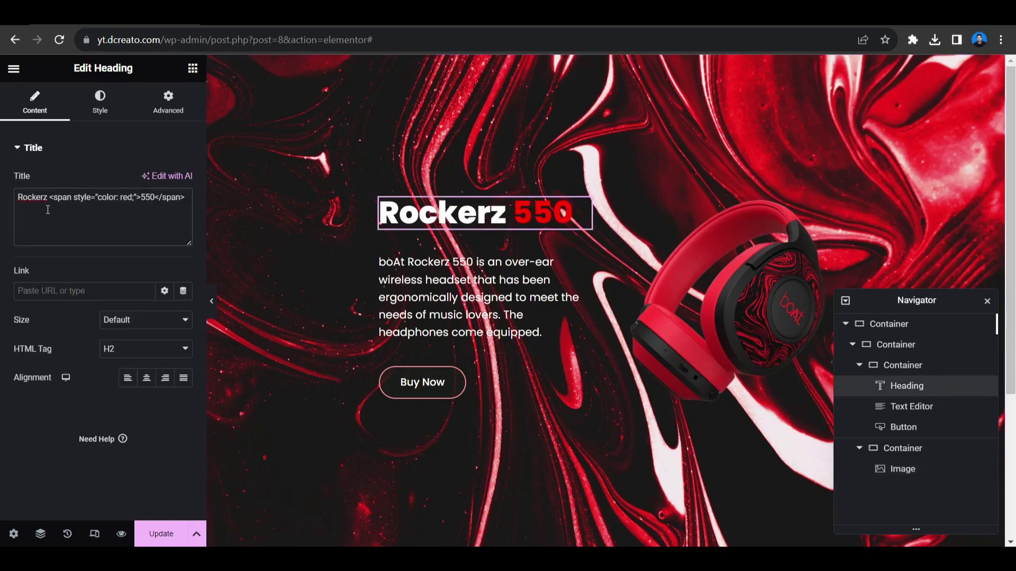
click(609, 412)
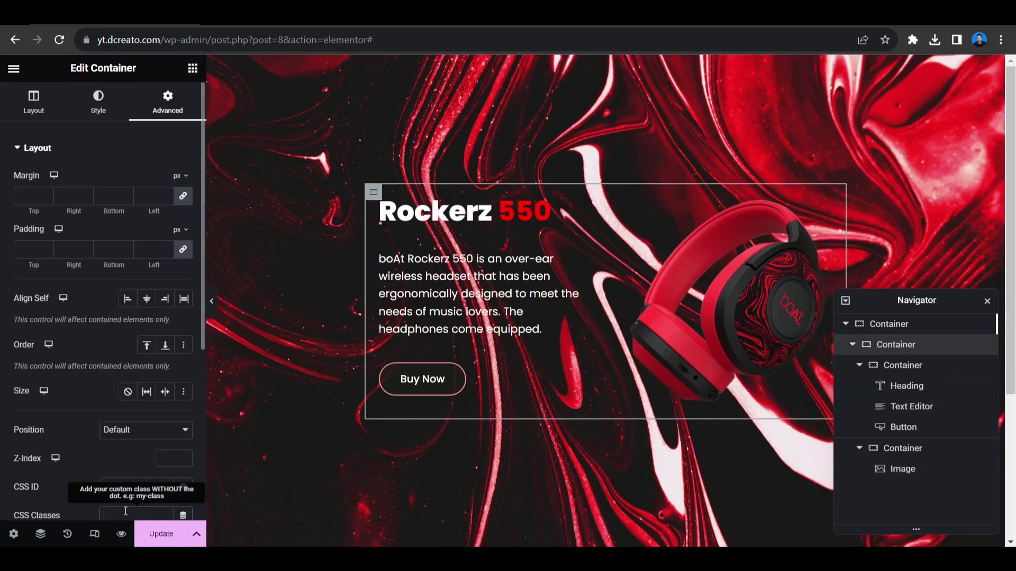
Add the CSS class 'card' to the inner container holding the card content
click(907, 470)
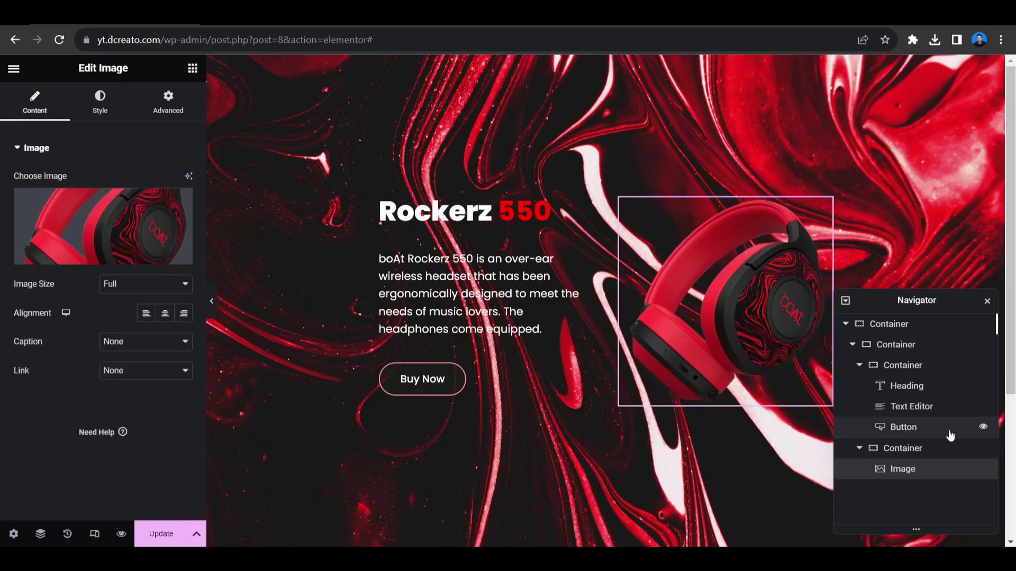
click(930, 349)
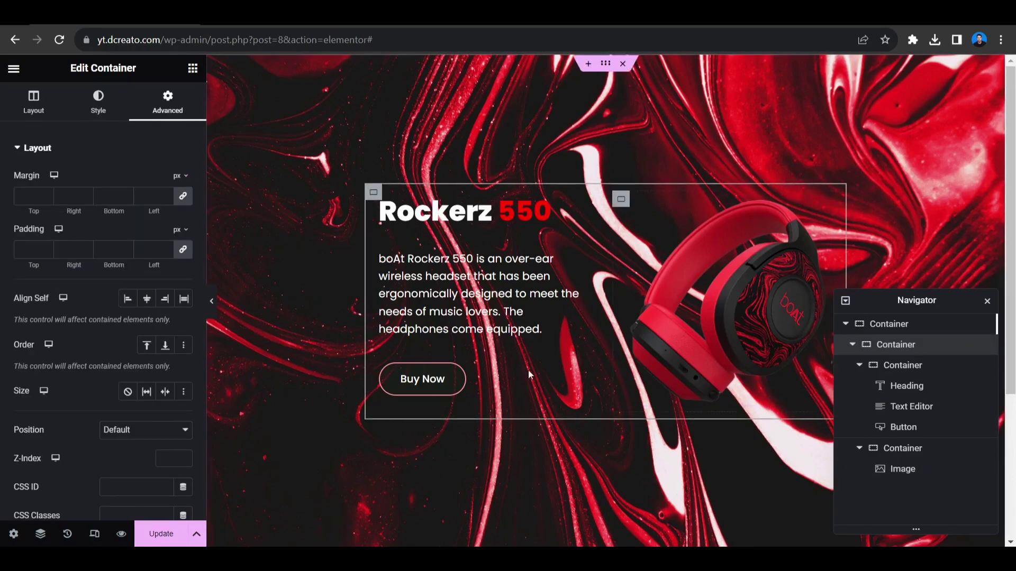
scroll(140, 390, down, 5)
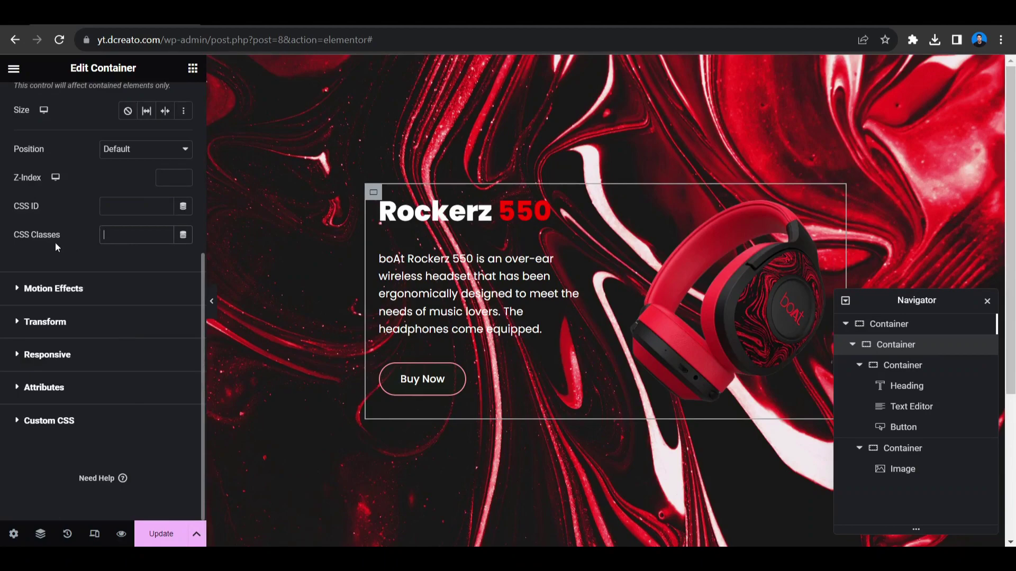
text(card)
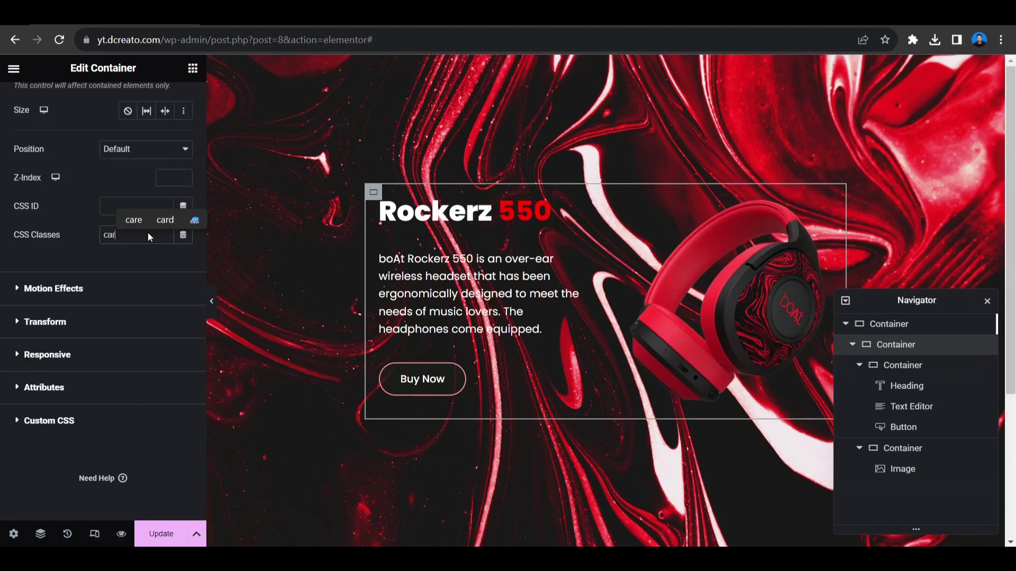
click(132, 255)
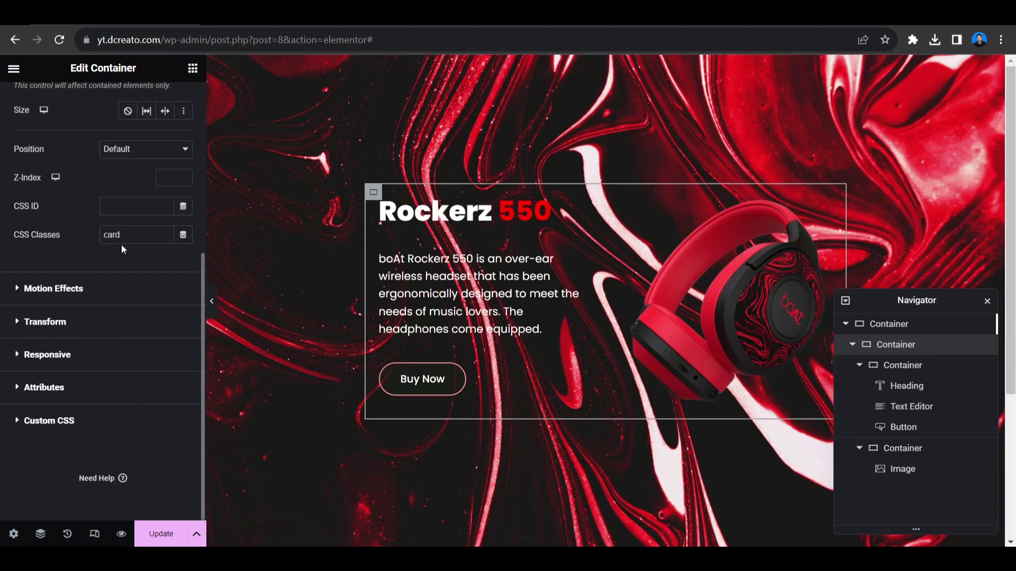
scroll(161, 262, up, 5)
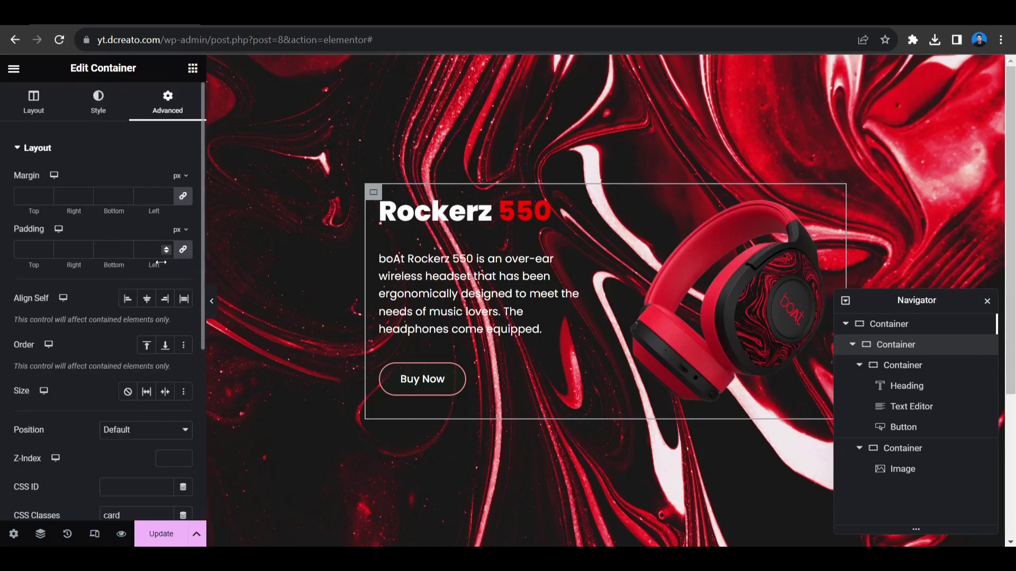
Paste the .card glass rule (40px padding, 20px radius, blur 15px) into Custom CSS
click(906, 329)
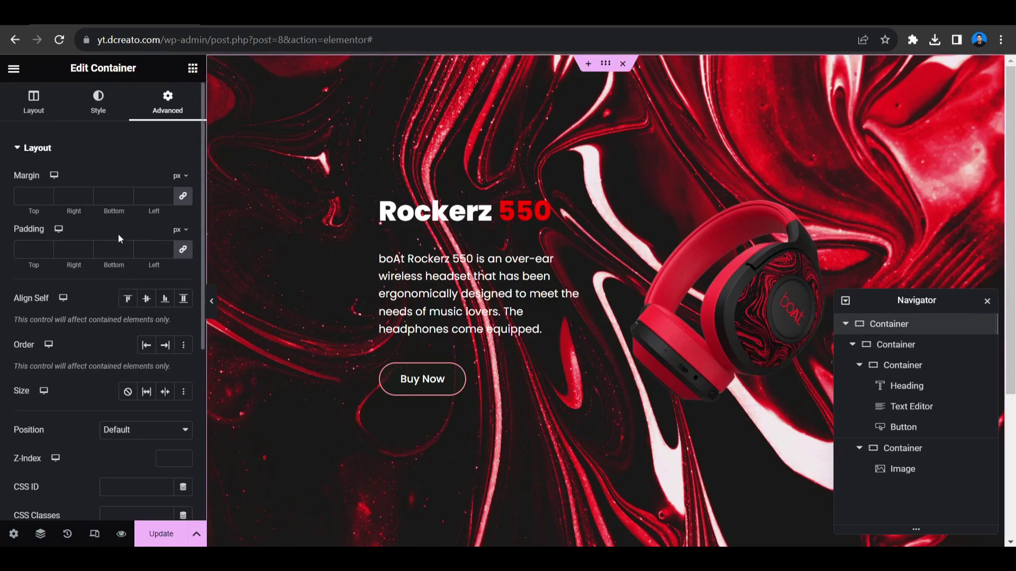
scroll(118, 235, down, 5)
click(108, 418)
click(107, 358)
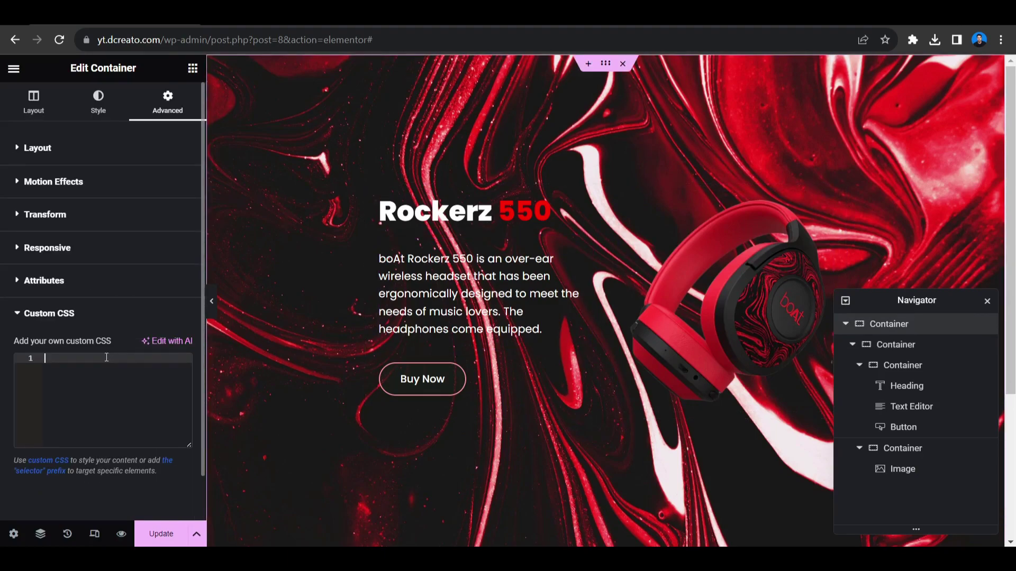
text(selector .card {   display: flex;   flex-direction: column;   justify-content: space-between;   padding: 40px;   border: 1px solid rgba(255, 255, 255, .25);   border-radius: 20px;   background-color: rgba(255, 255, 255, 0.25);   box-shadow: 0 0 10px 1px rgba(0, 0, 0, 0.25);   backdrop-filter: blur(15px); })
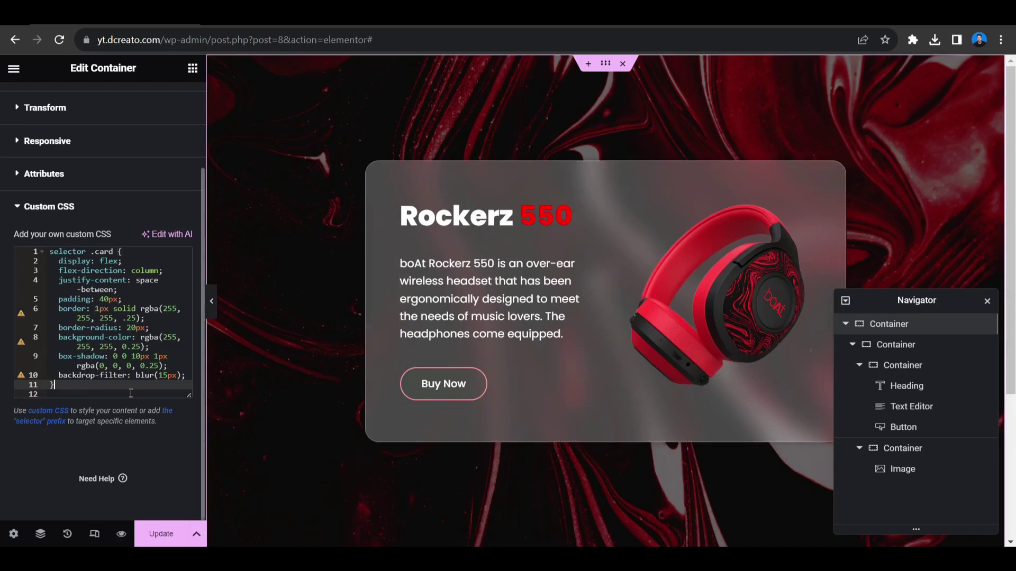
drag(190, 396, 182, 469)
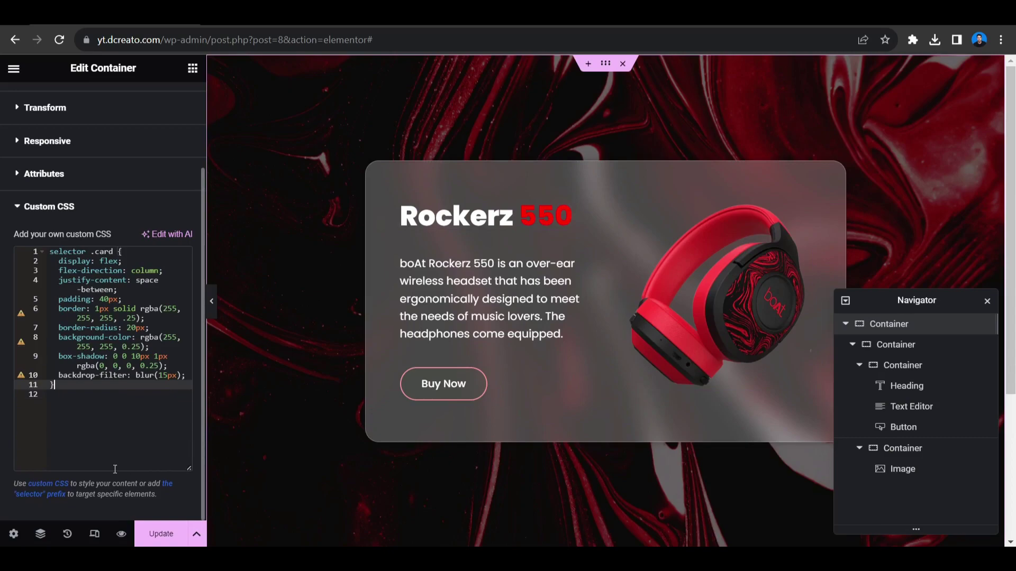
Change the backdrop blur from 15px to 20px
scroll(144, 395, down, 2)
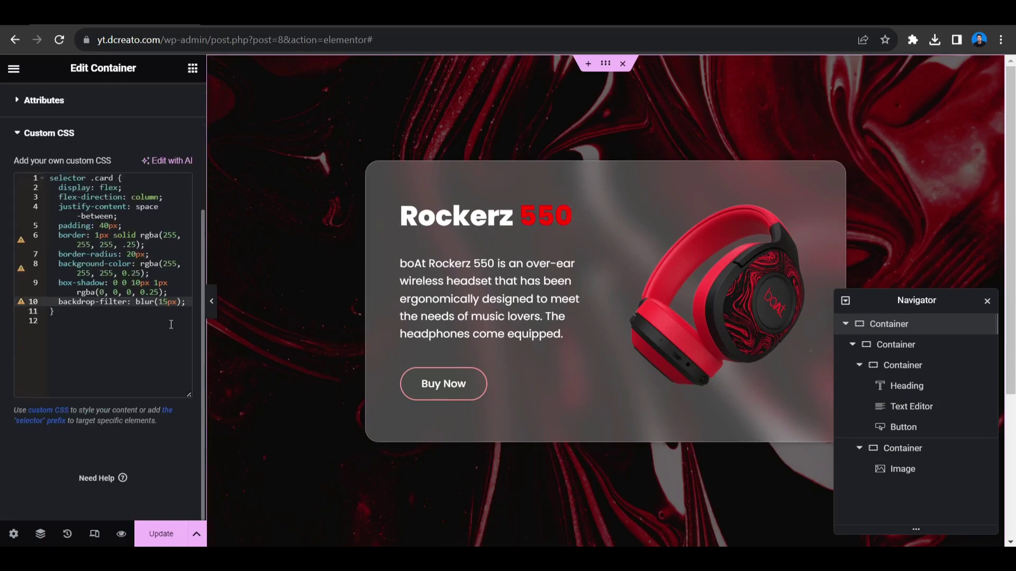
click(164, 302)
key(BackSpace)
text(2)
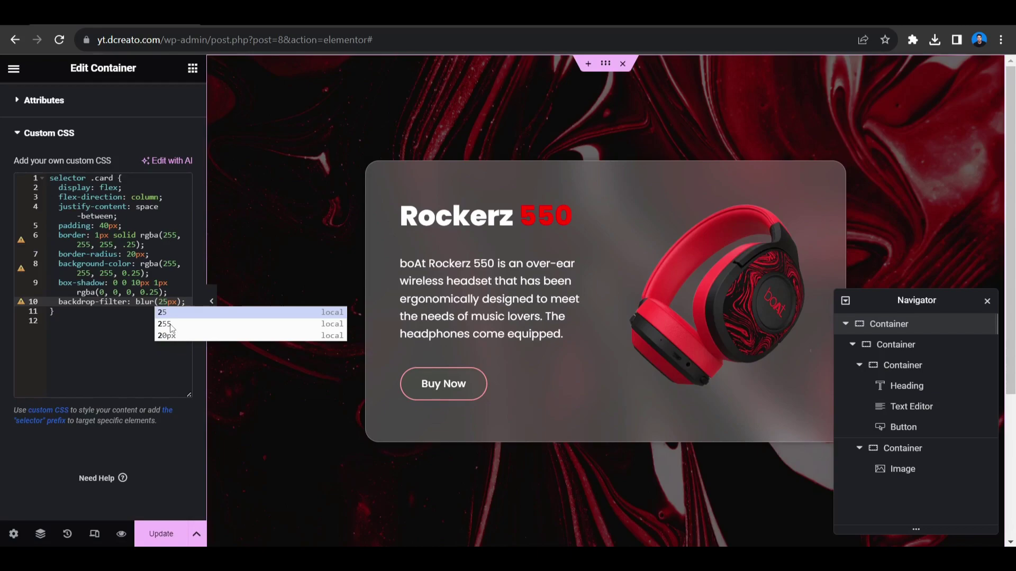
key(BackSpace)
text(1)
key(Delete)
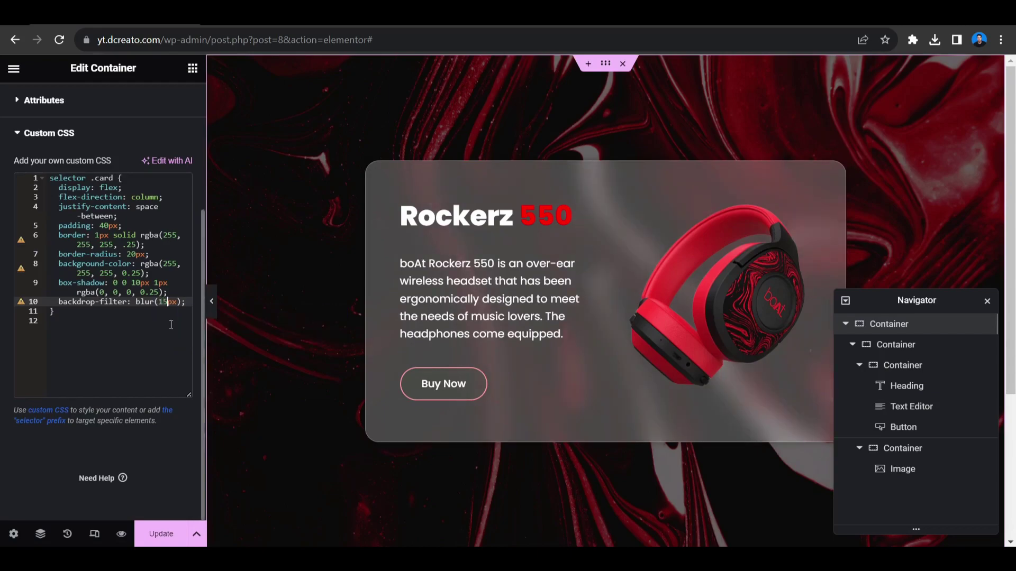
text(0)
key(BackSpace)
key(BackSpace)
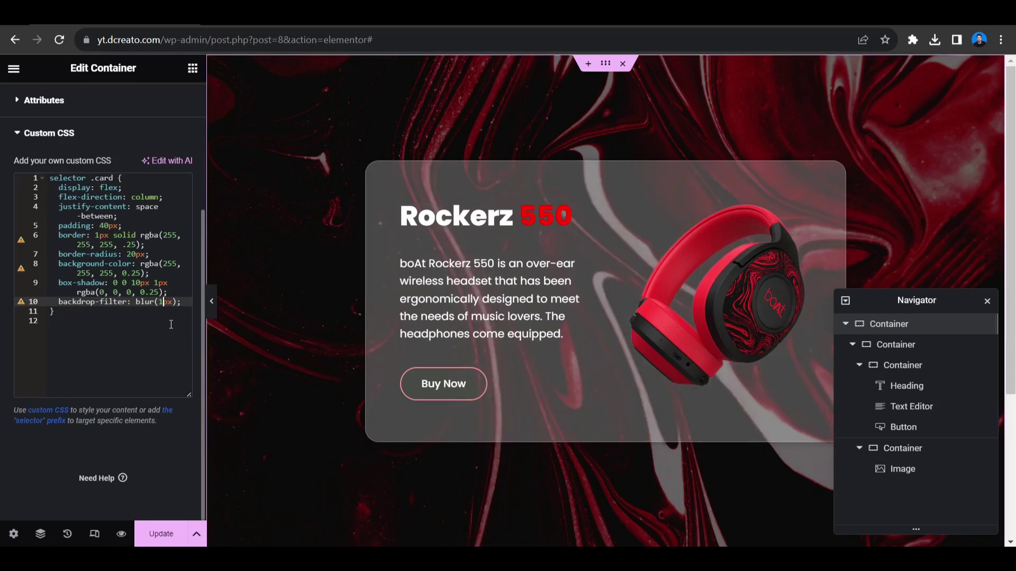
text(20)
Set the card's background rgba opacity to 0.15
click(138, 273)
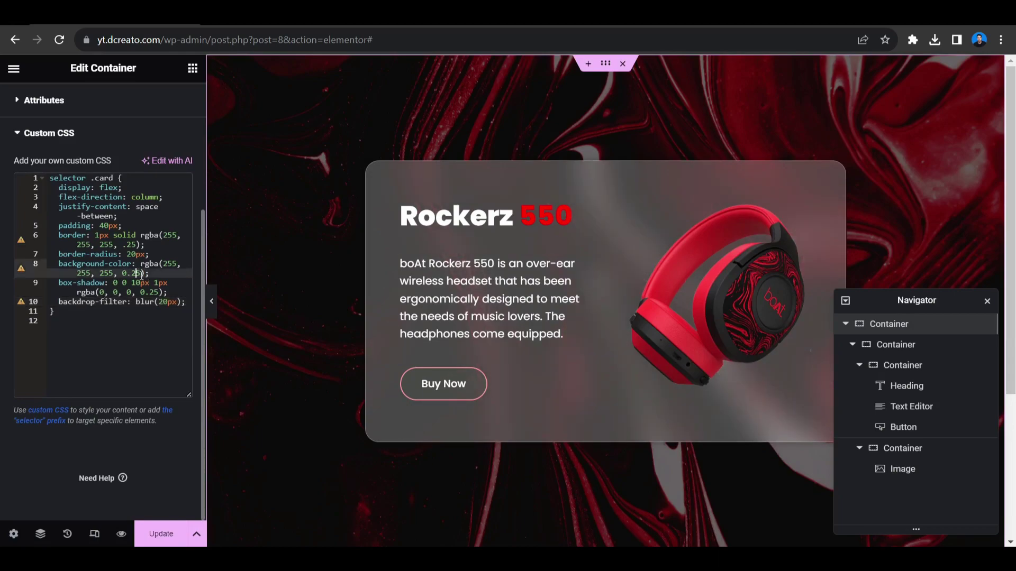
key(BackSpace)
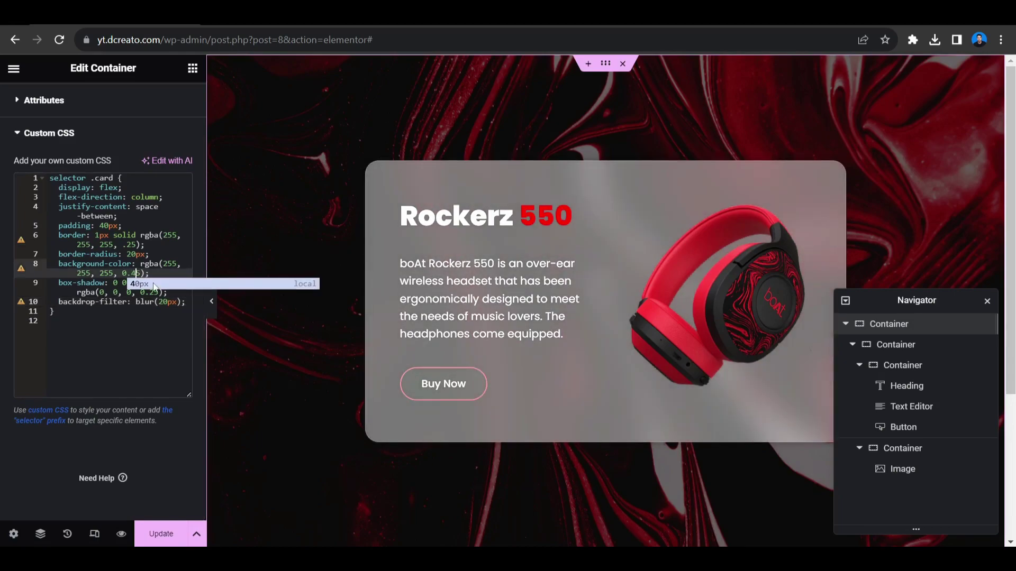
text(1)
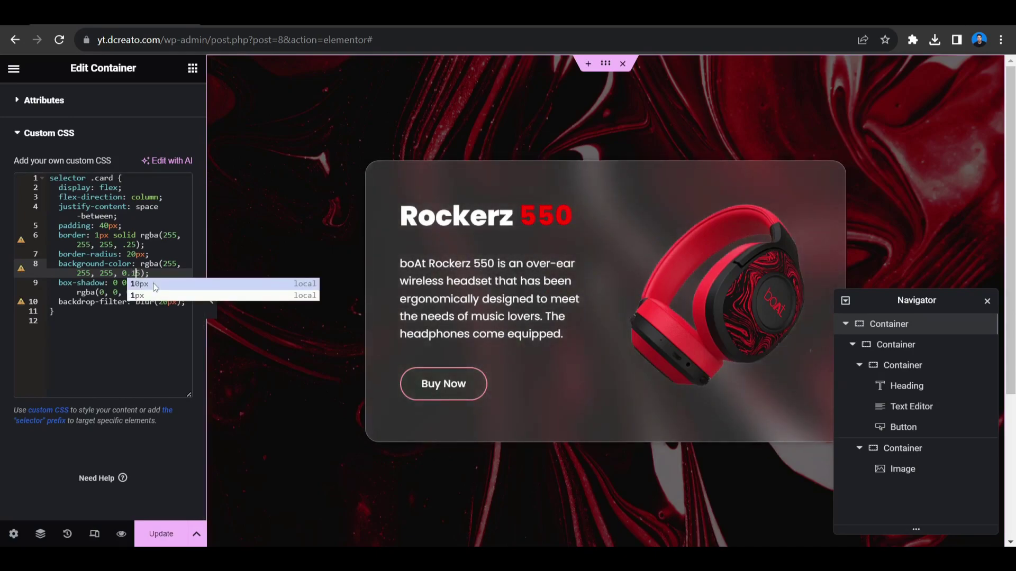
key(BackSpace)
text(2)
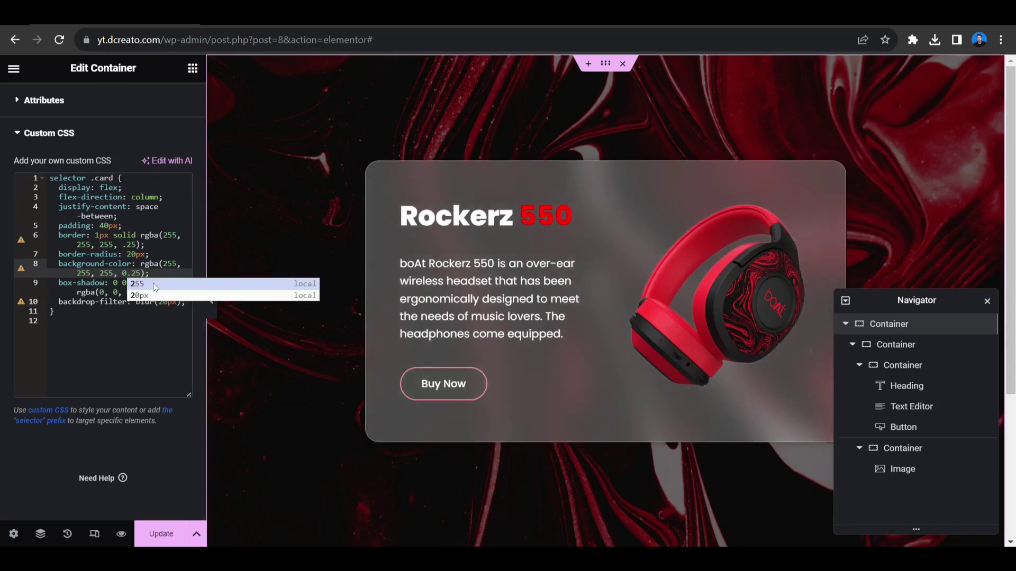
key(BackSpace)
text(1)
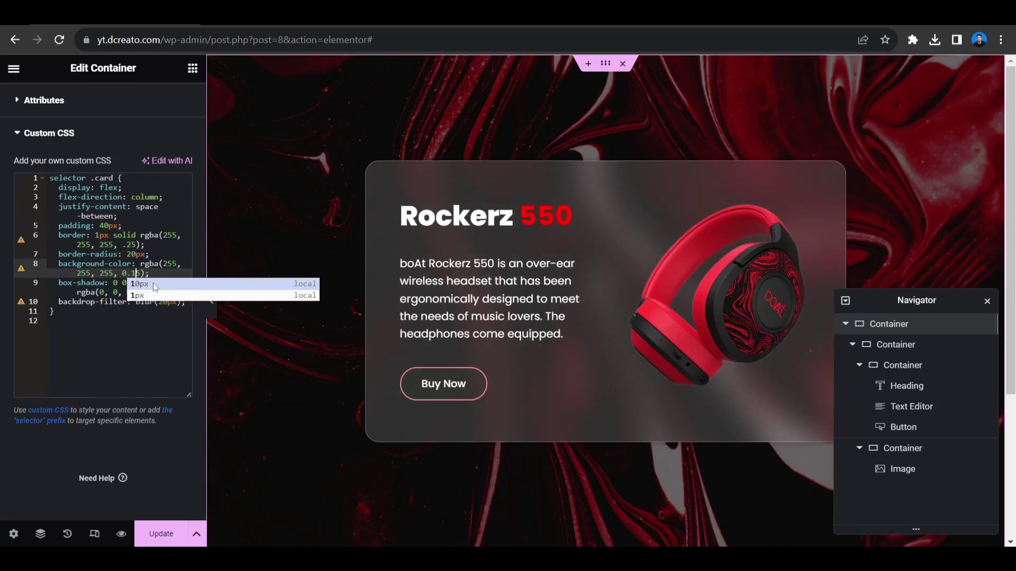
key(Right)
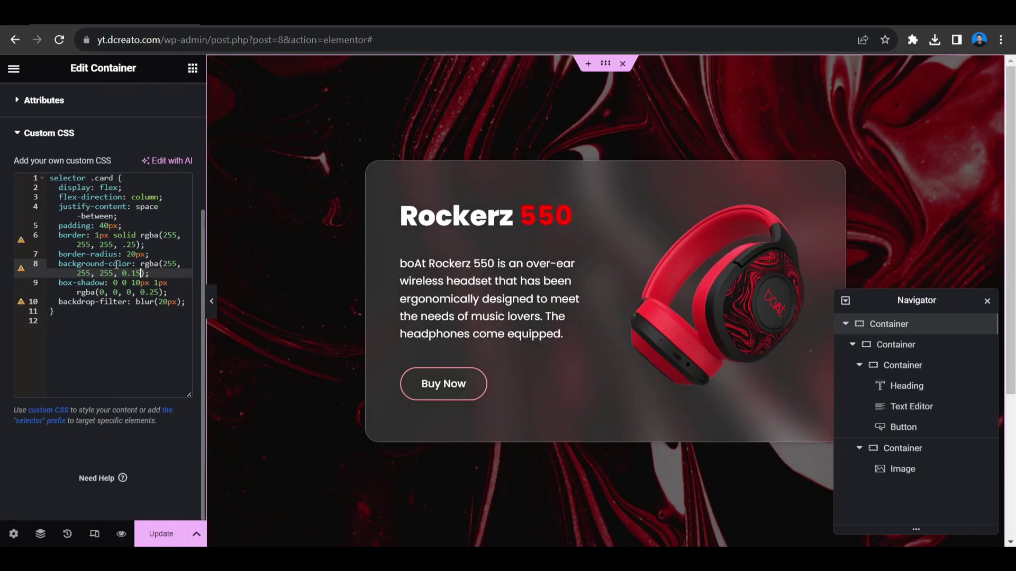
Reduce the border-radius to 15px
click(132, 256)
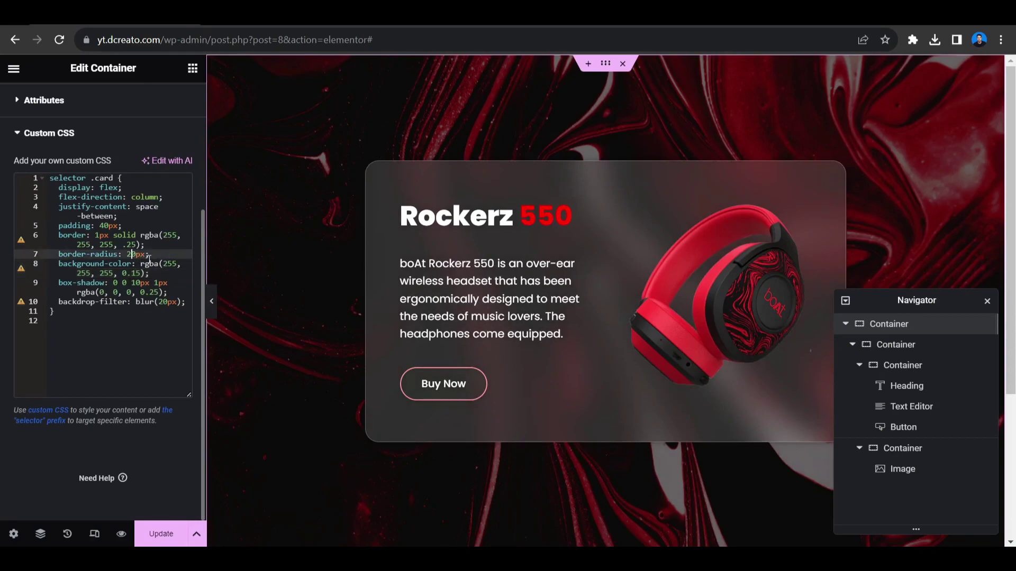
key(BackSpace)
text(1)
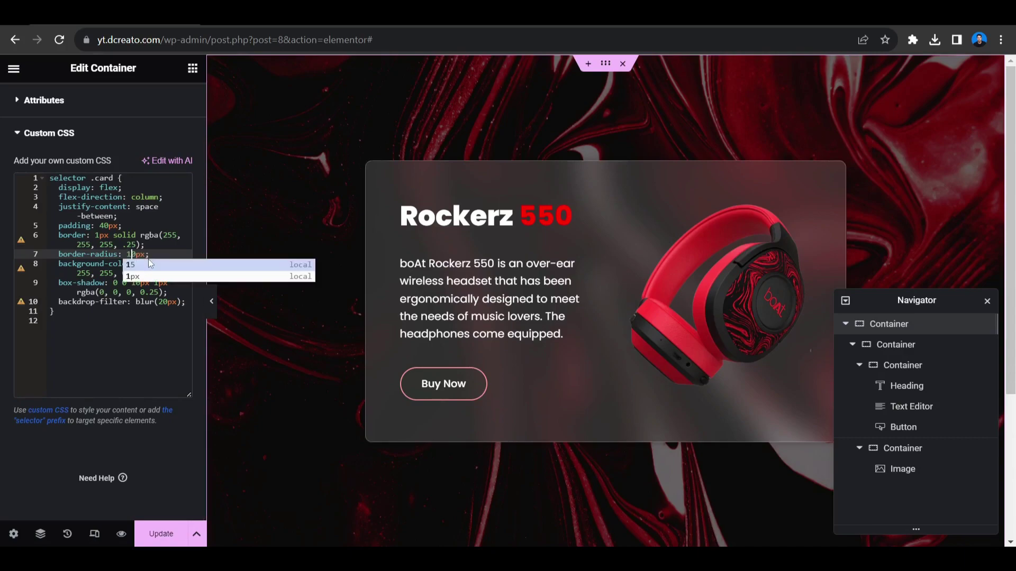
click(151, 264)
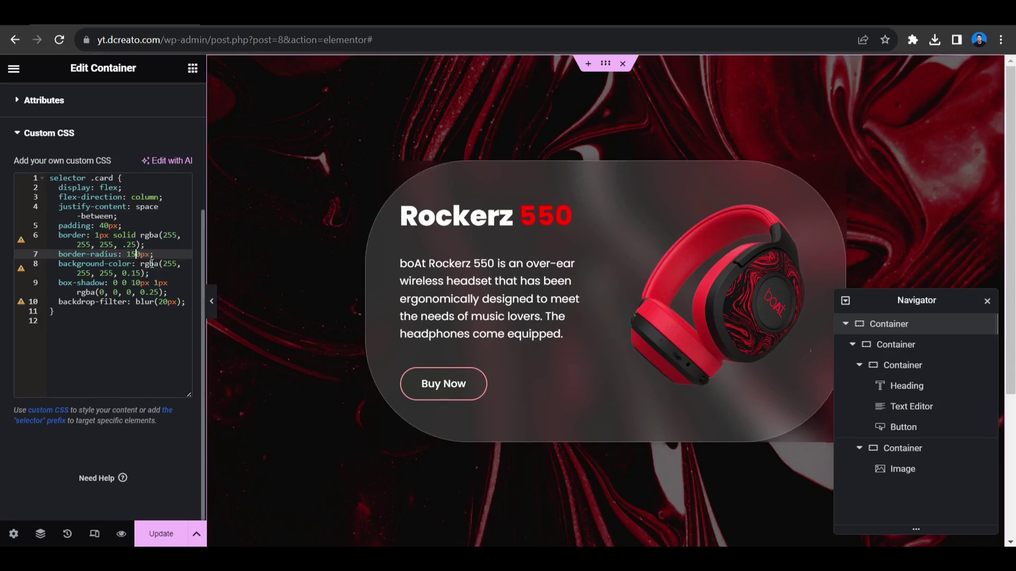
key(Delete)
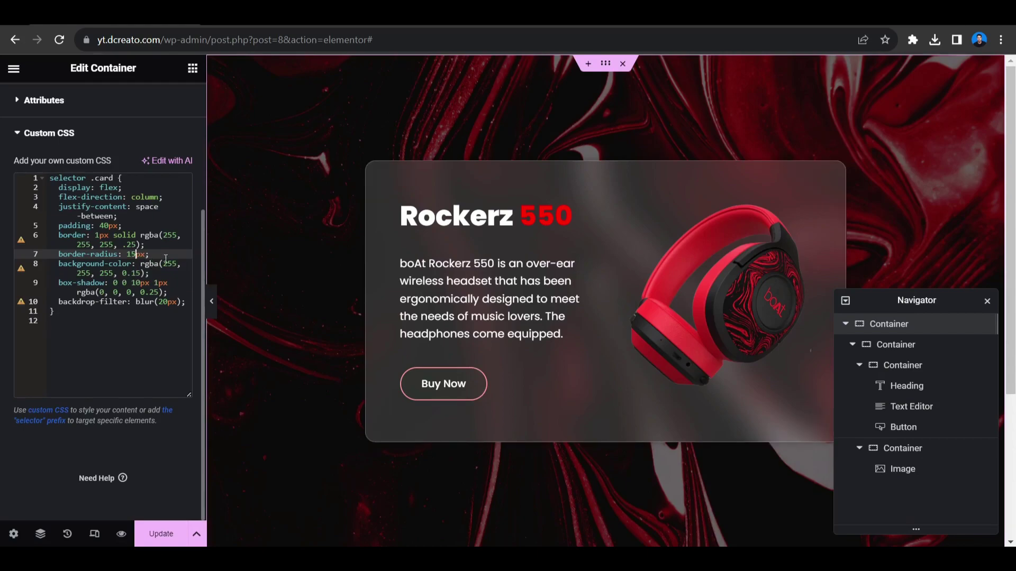
click(164, 254)
click(96, 225)
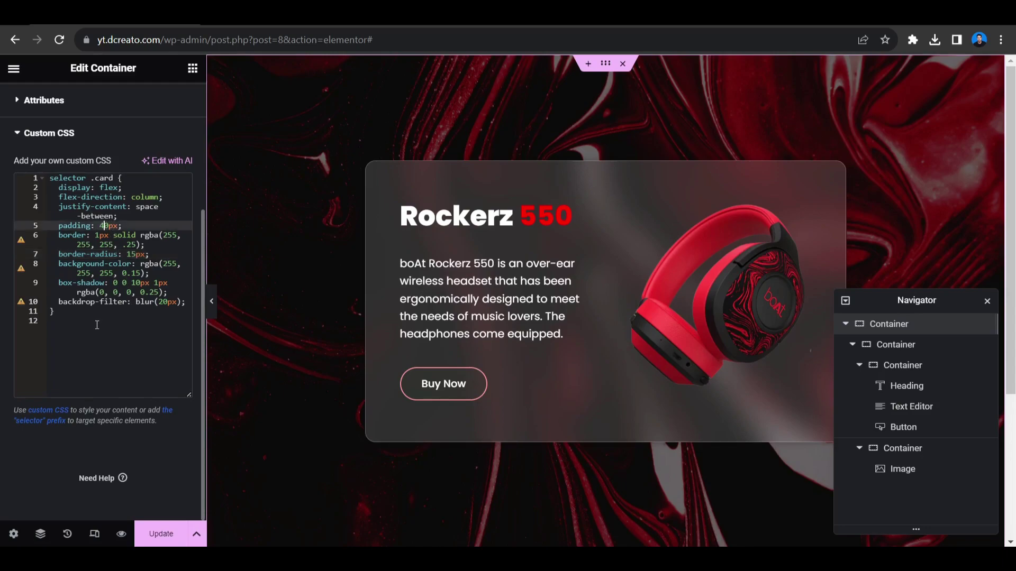
Close the Navigator and collapse the editor panel to preview the glass card full width
scroll(97, 325, up, 3)
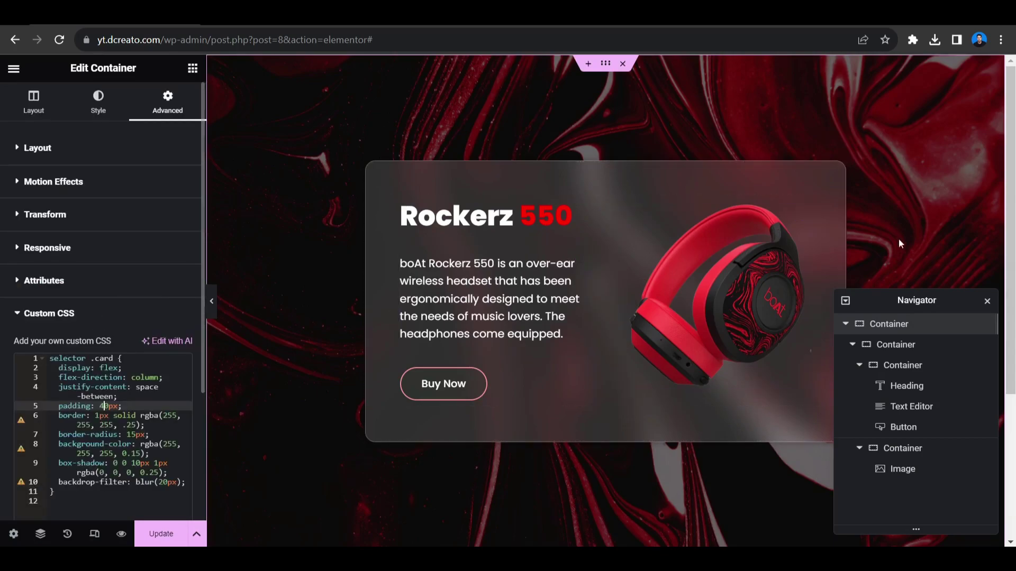
click(988, 301)
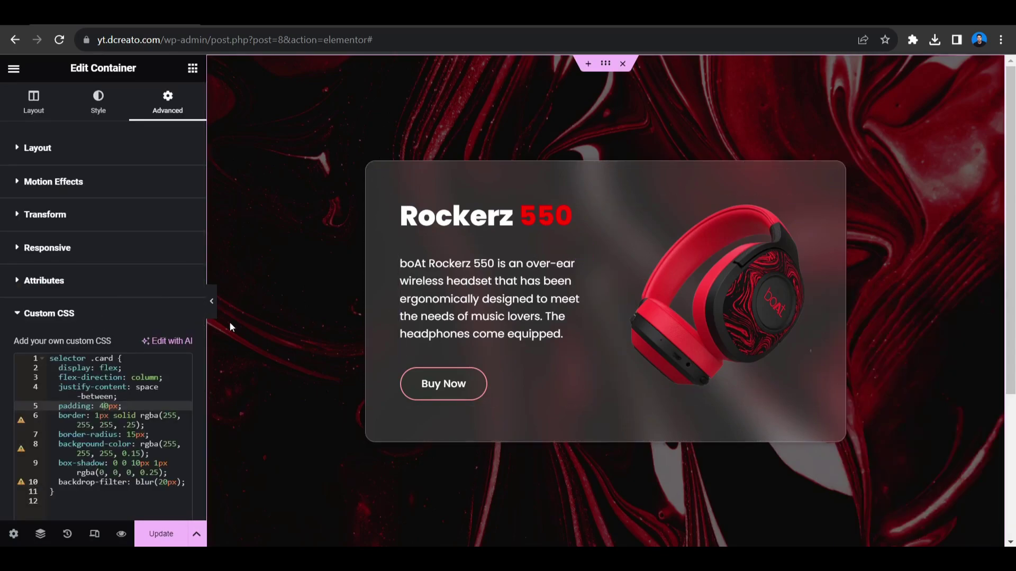
click(211, 311)
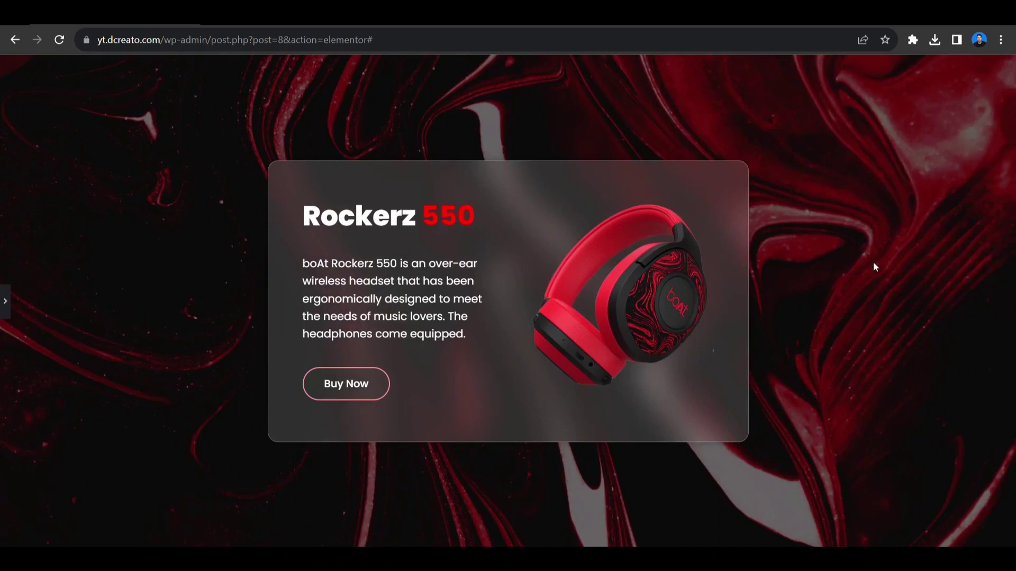